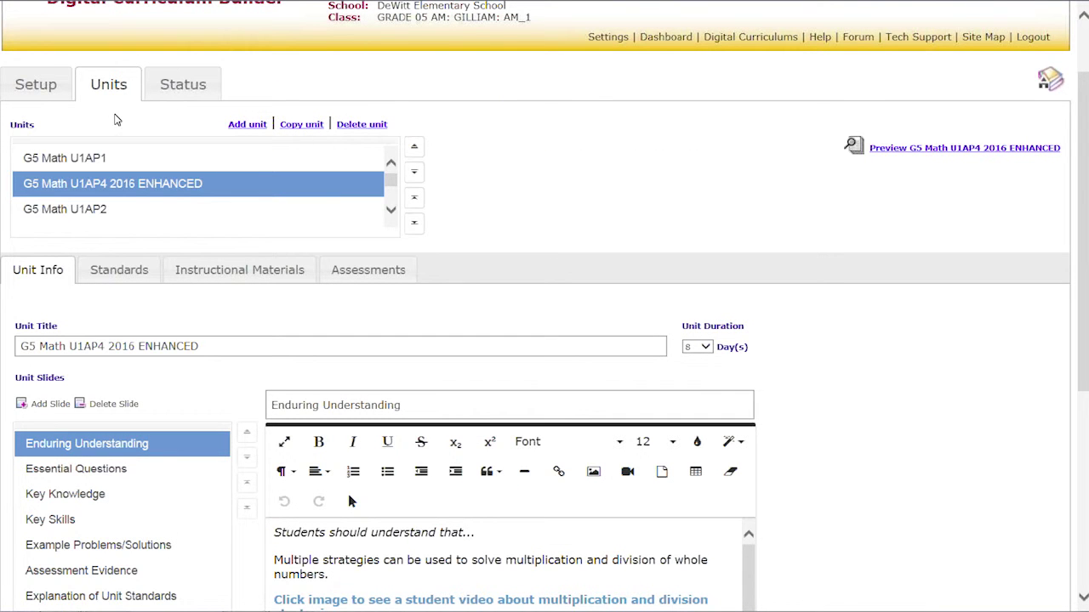
Open the curriculum's general setup information and select the Teaching Channel image in the Big Ideas description.
left_click(46, 95)
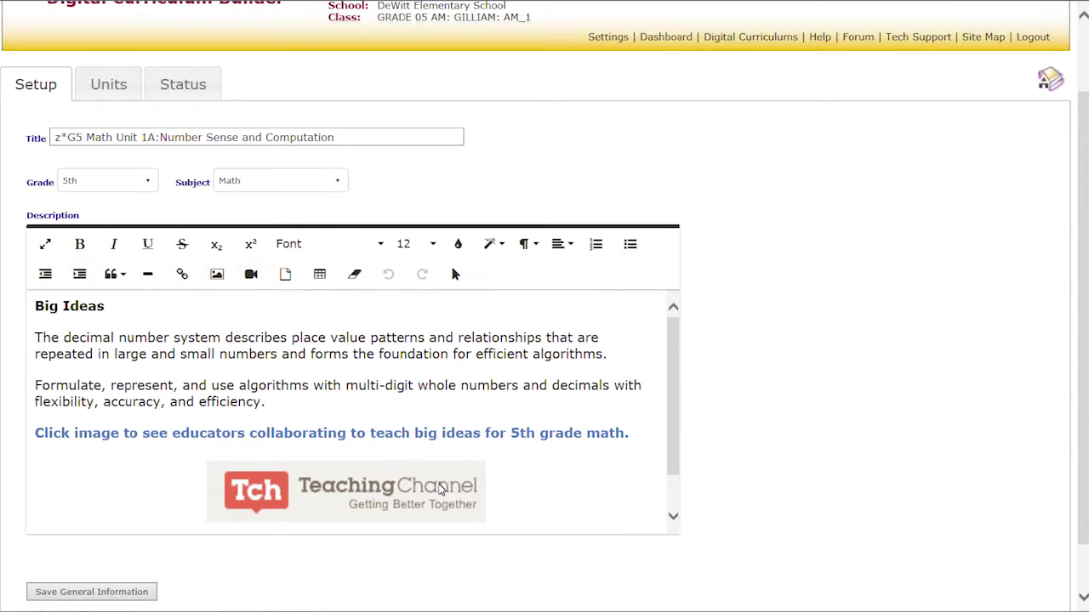
left_click(438, 484)
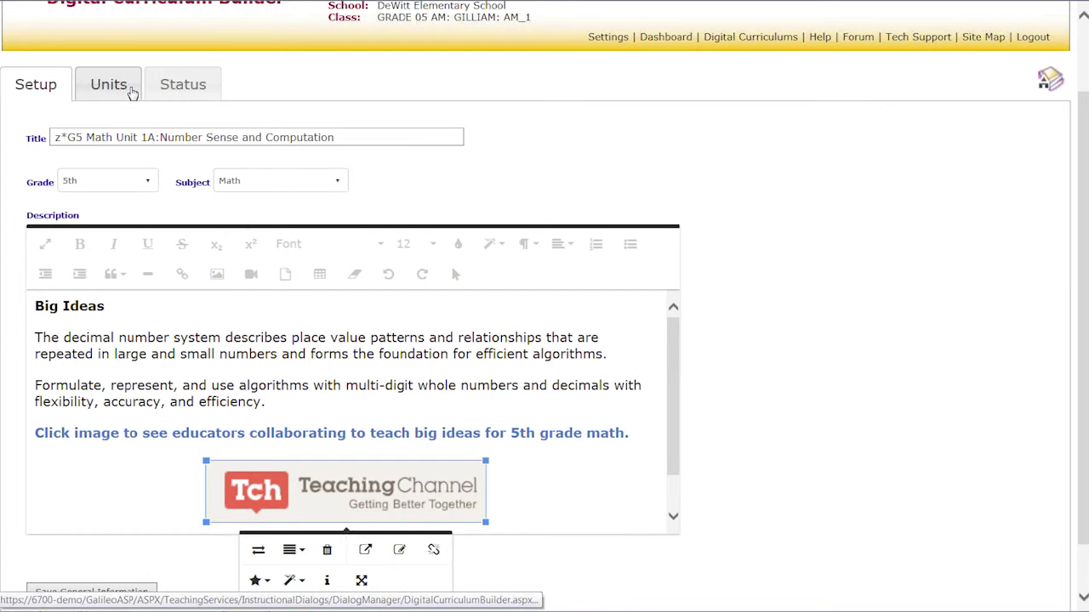
Review the slides of unit G5 Math U1AP4 2016 ENHANCED, from Essential Questions through Example Problems/Solutions.
left_click(131, 90)
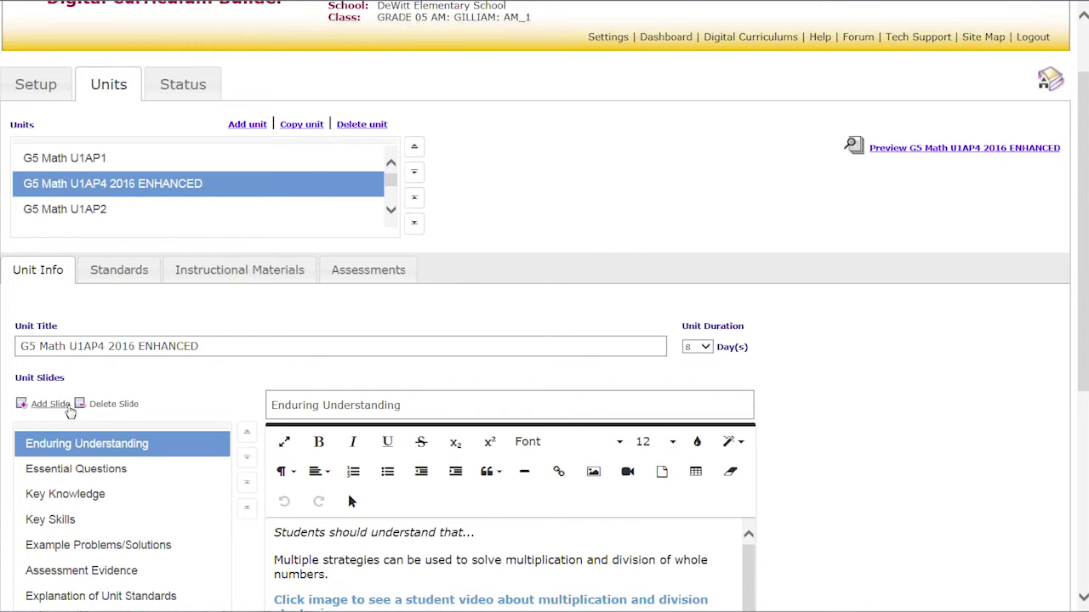
left_click(70, 469)
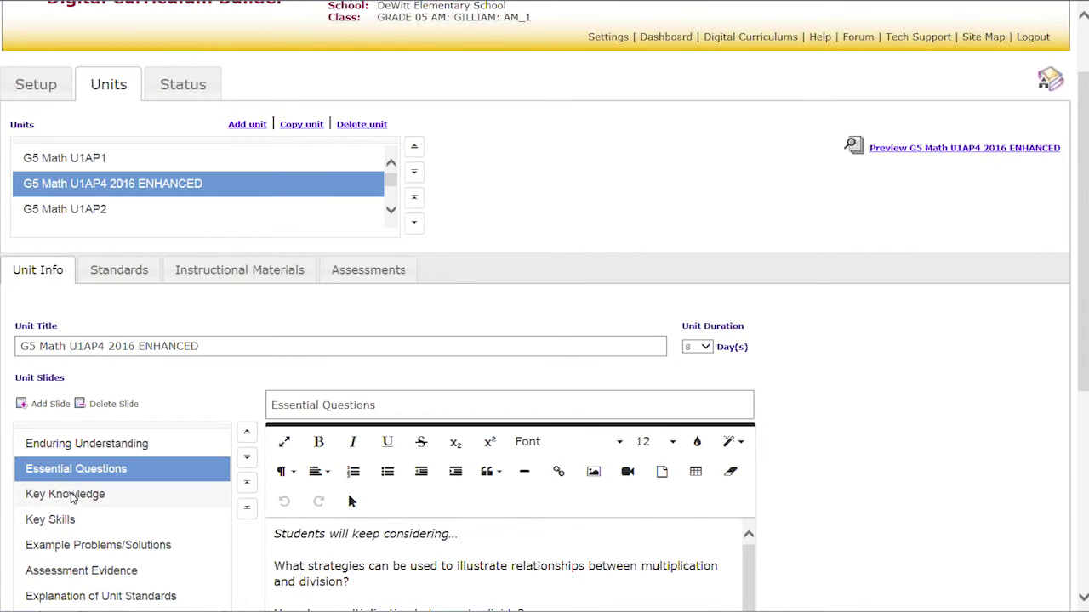
left_click(71, 495)
left_click(72, 522)
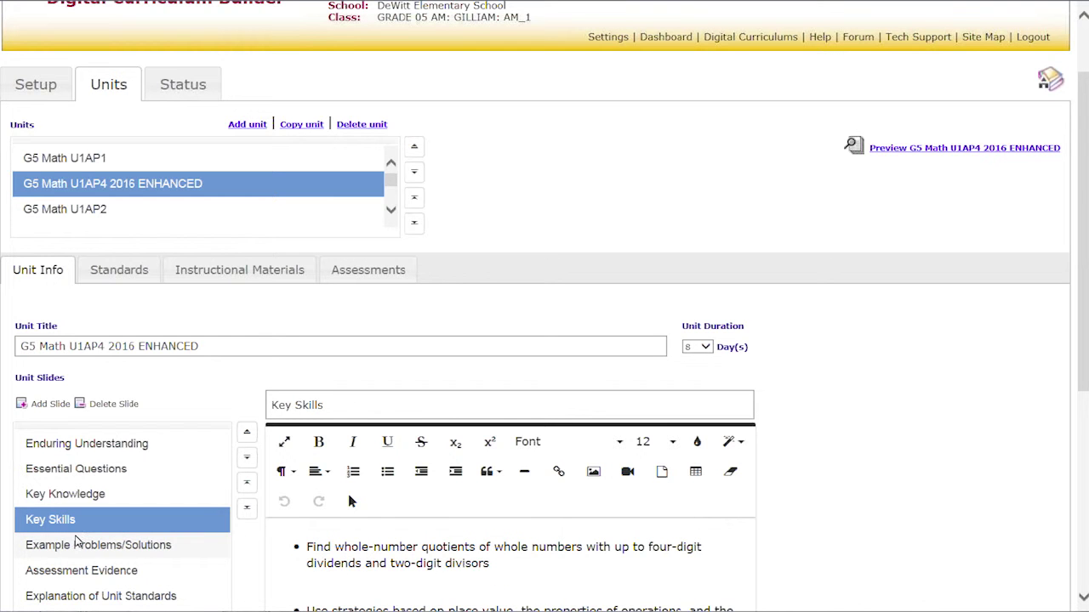
left_click(77, 545)
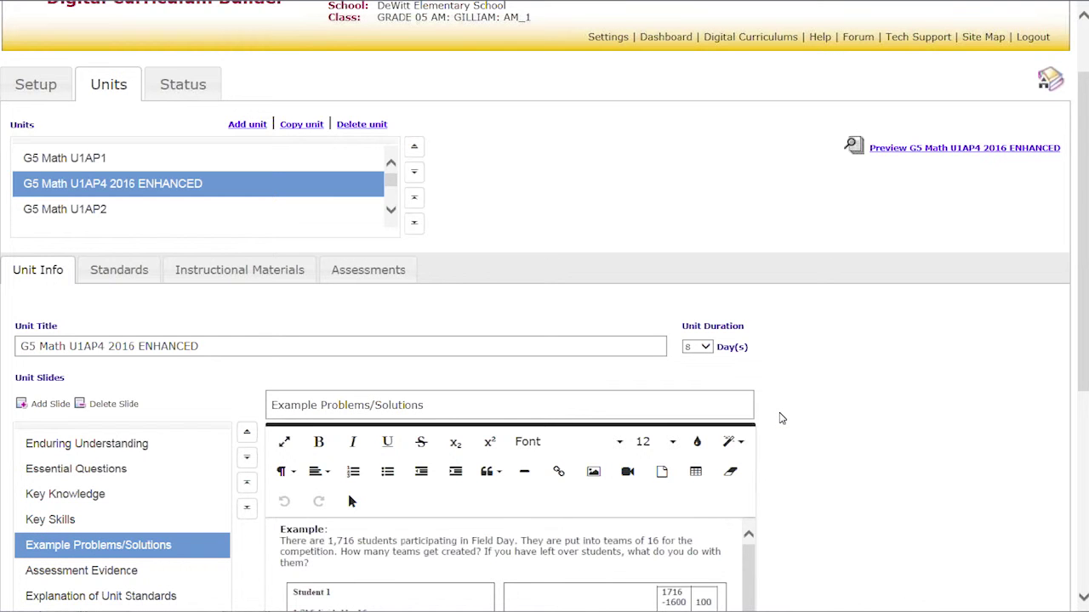
scroll(782, 418, "down", 1)
scroll(778, 417, "down", 2)
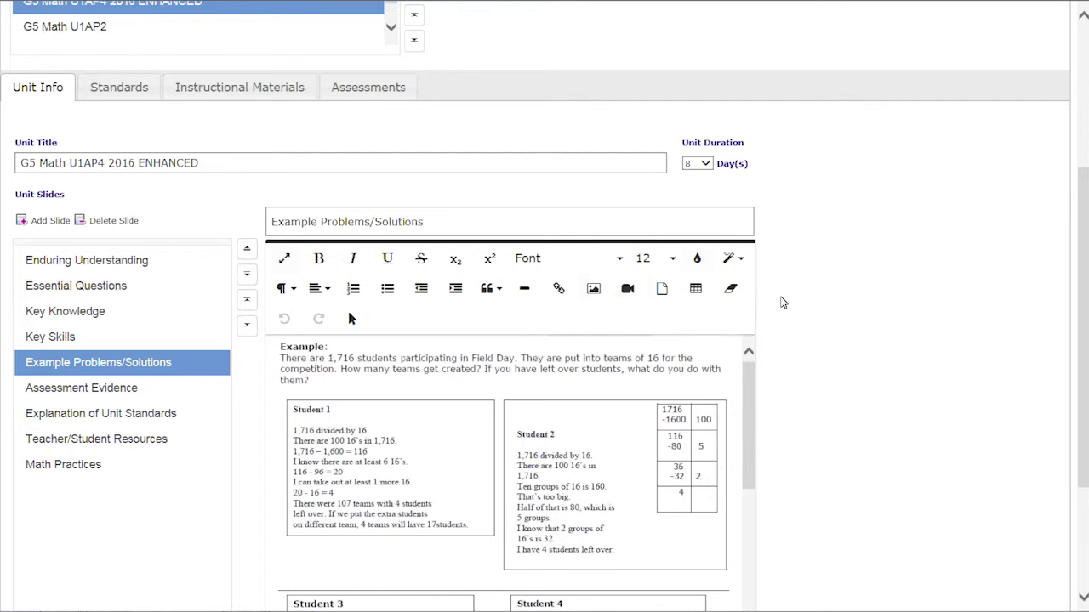
scroll(784, 302, "down", 3)
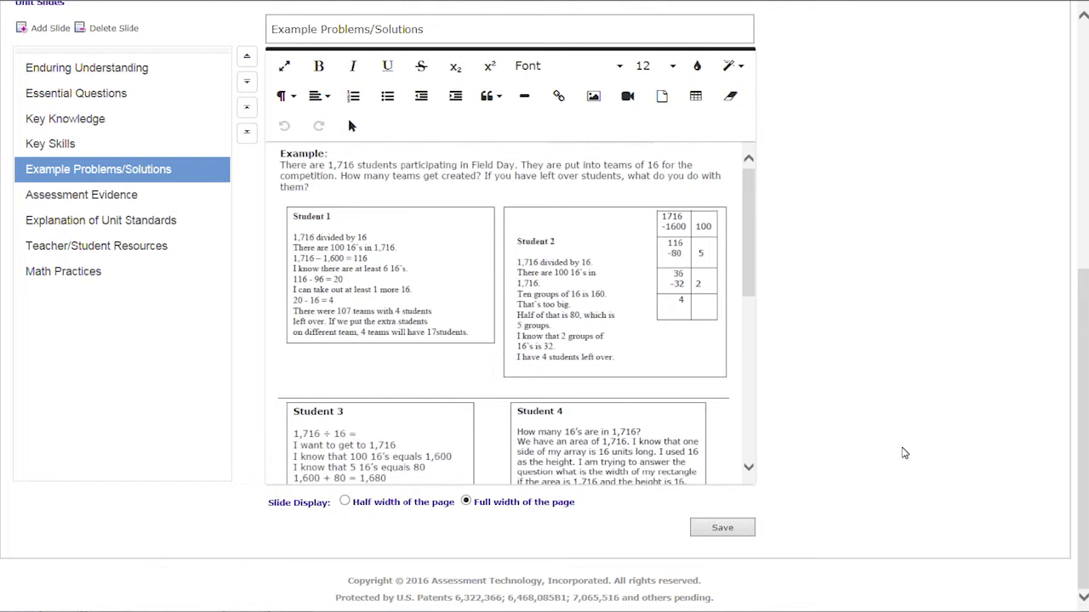
scroll(898, 447, "up", 1)
scroll(894, 441, "up", 2)
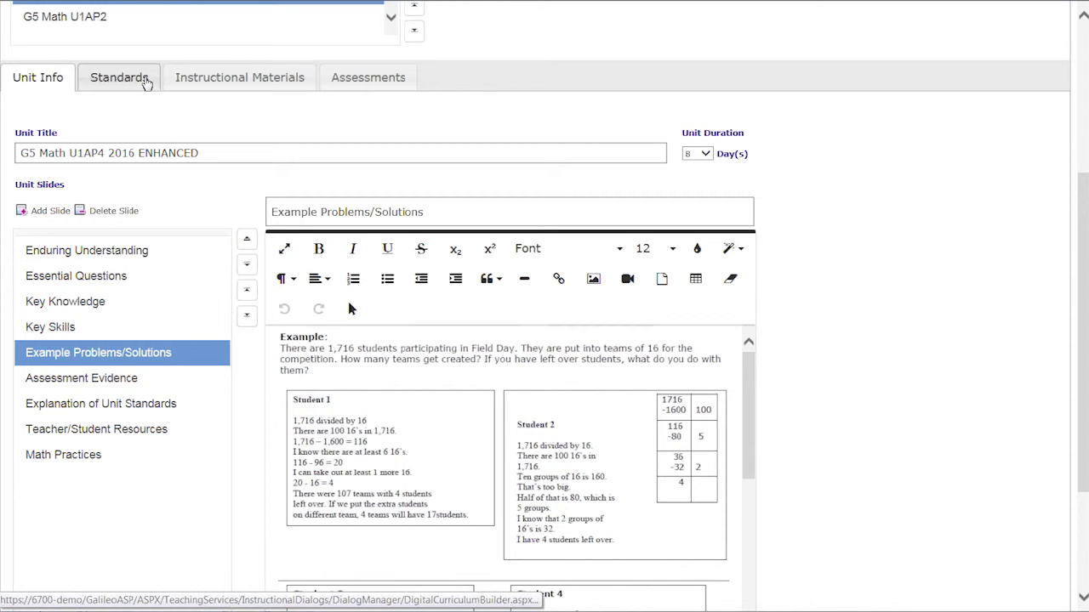
List the CC-M05: 5th Grade Math standards in the standards search for the unit.
left_click(146, 82)
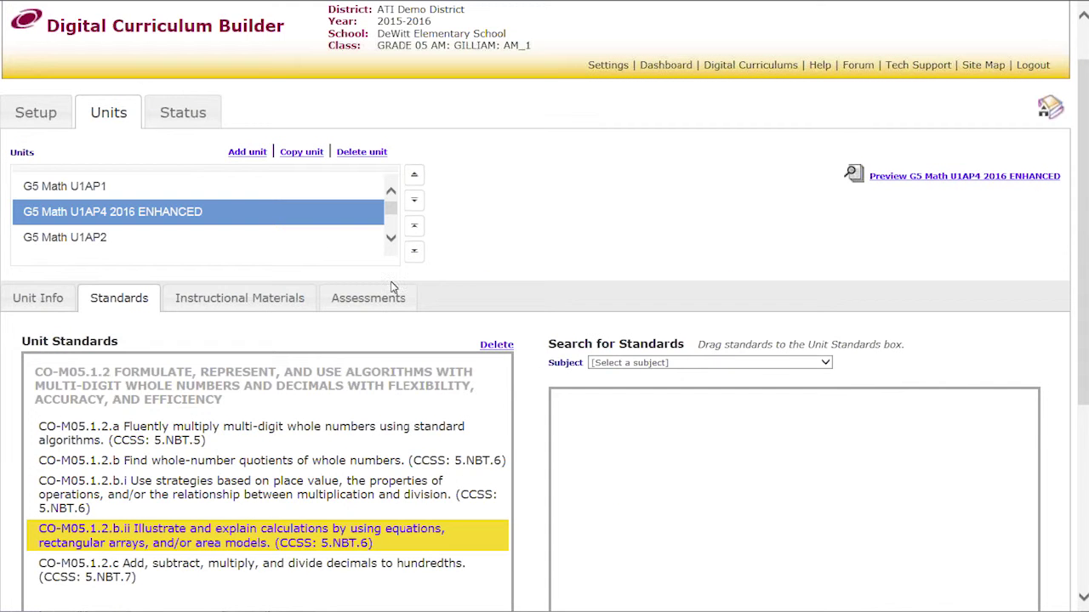
scroll(479, 323, "down", 1)
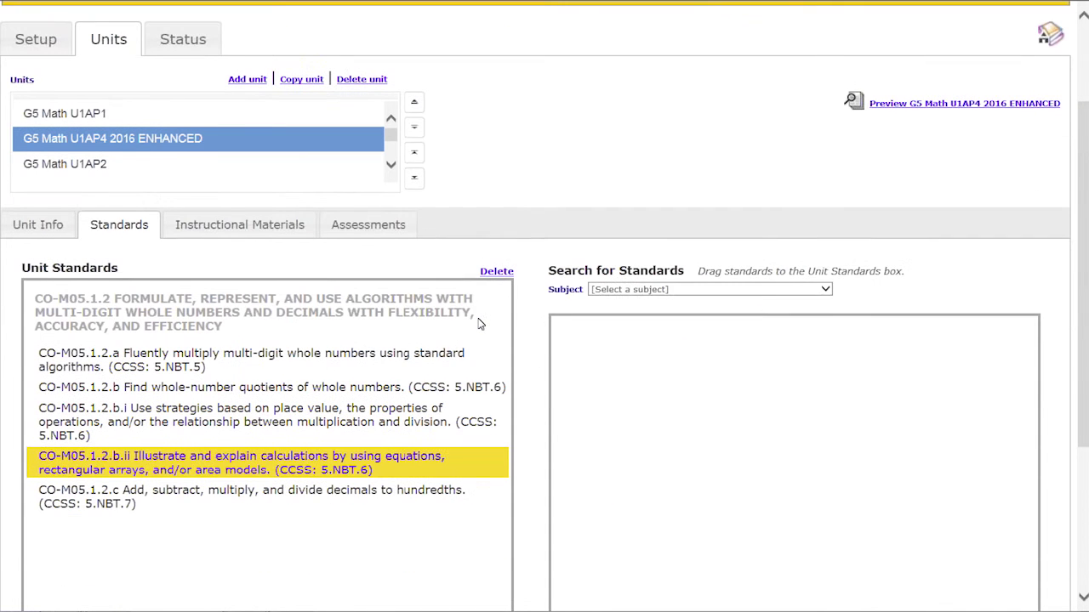
left_click(606, 272)
scroll(629, 374, "down", 9)
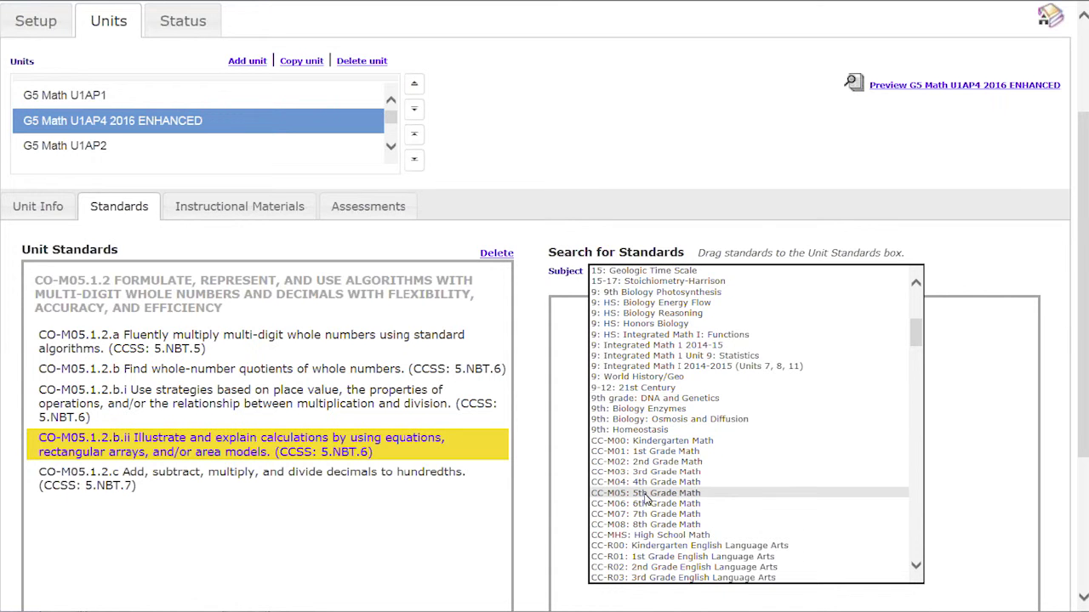
left_click(646, 493)
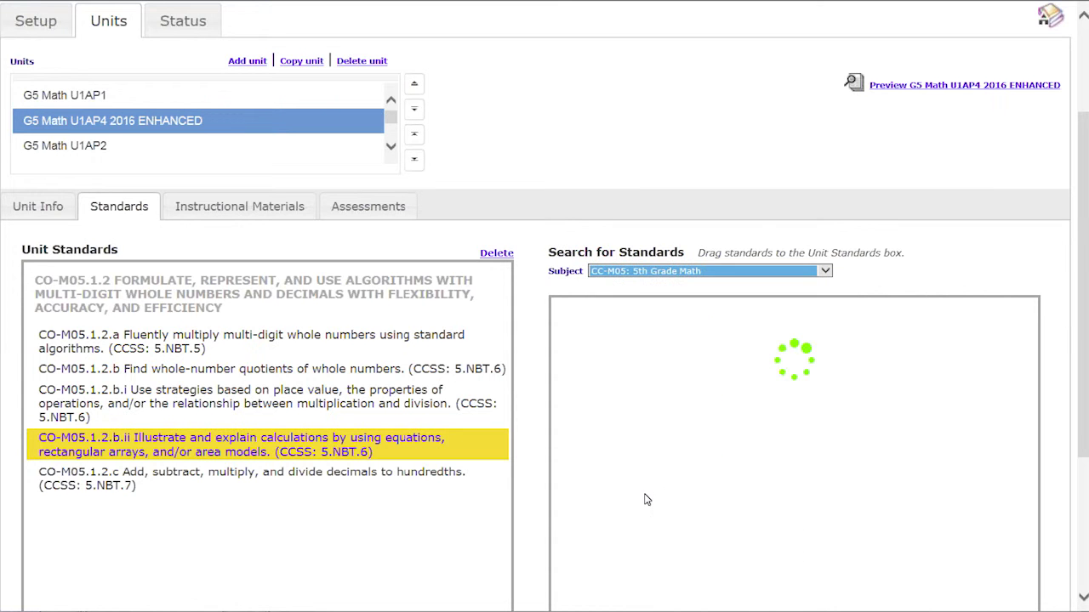
Add standards CC-5.OA.3 and CC-5.OA.2 to the unit standards.
left_click(523, 440)
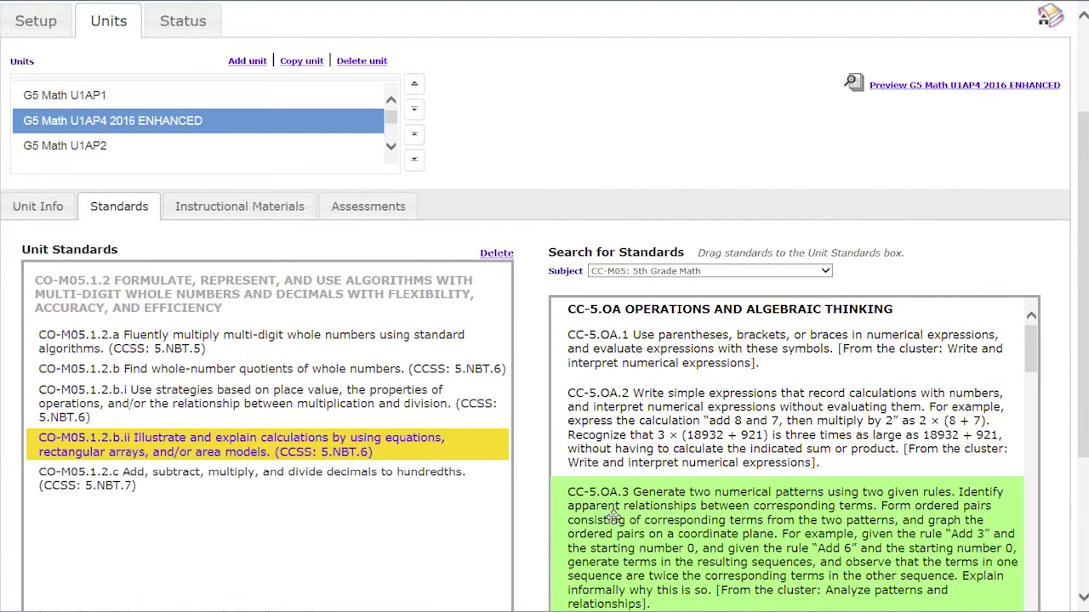
left_click_drag(602, 516, 114, 519)
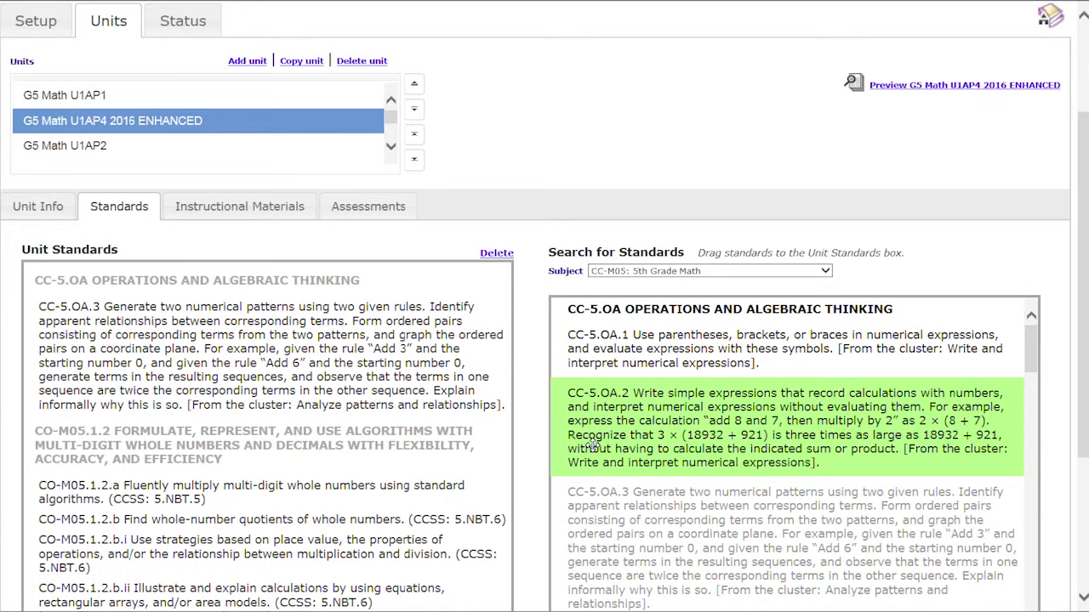
left_click_drag(589, 446, 92, 473)
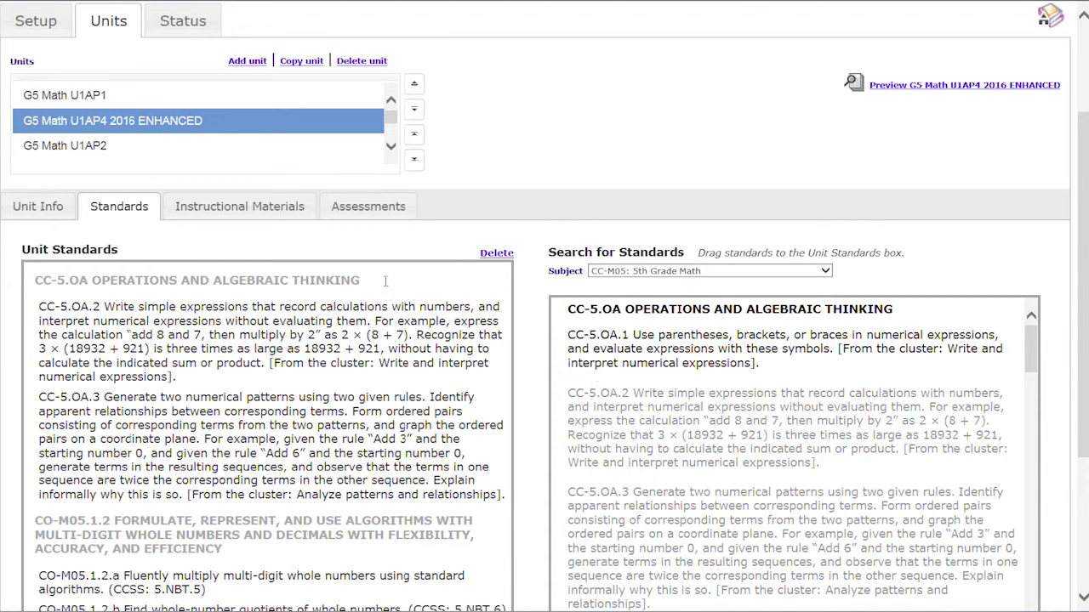
Clear every standard from the search filter for the unit's dialogs and other instructional materials.
left_click(279, 208)
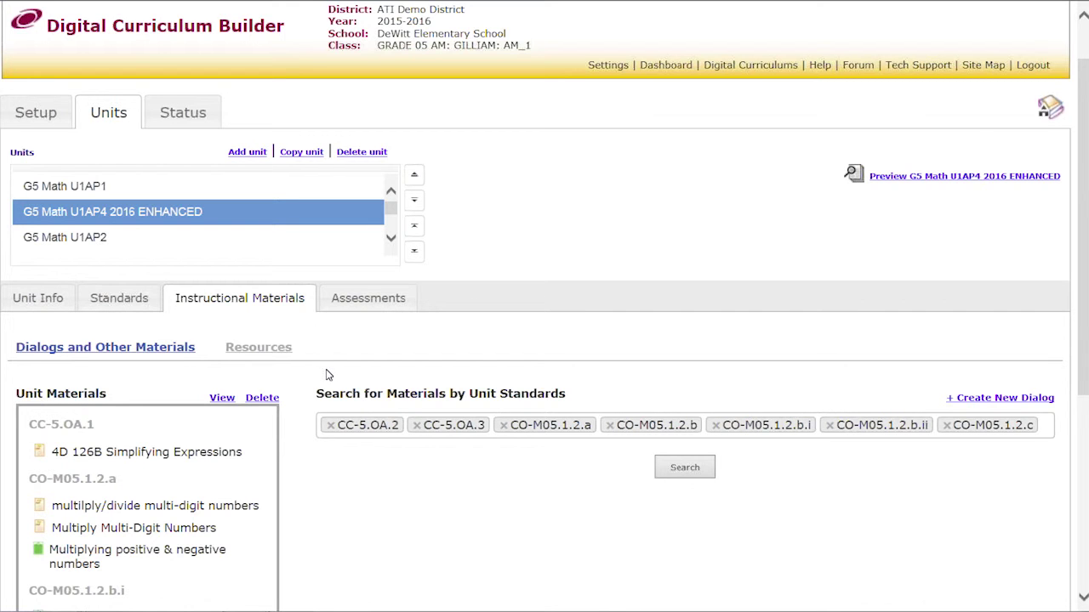
scroll(328, 373, "down", 1)
scroll(328, 375, "down", 1)
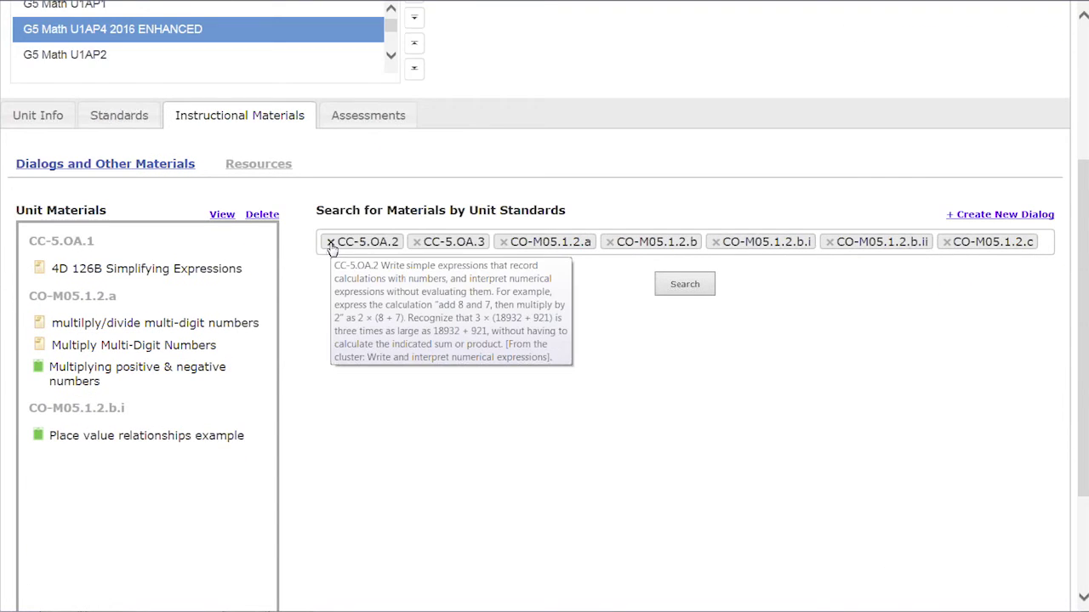
left_click(331, 242)
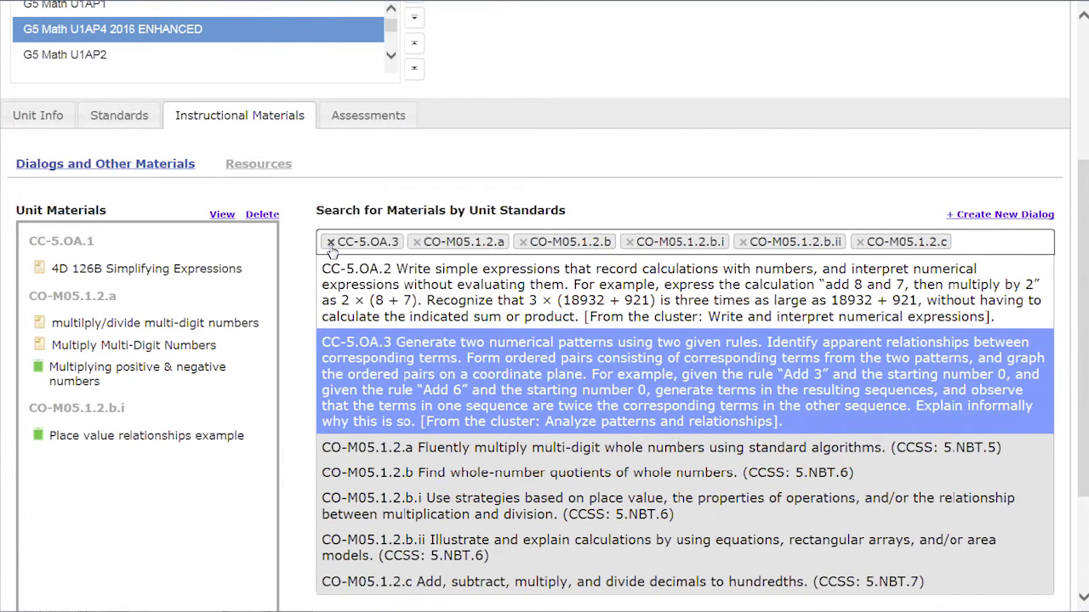
left_click(330, 243)
left_click(331, 242)
left_click(331, 242)
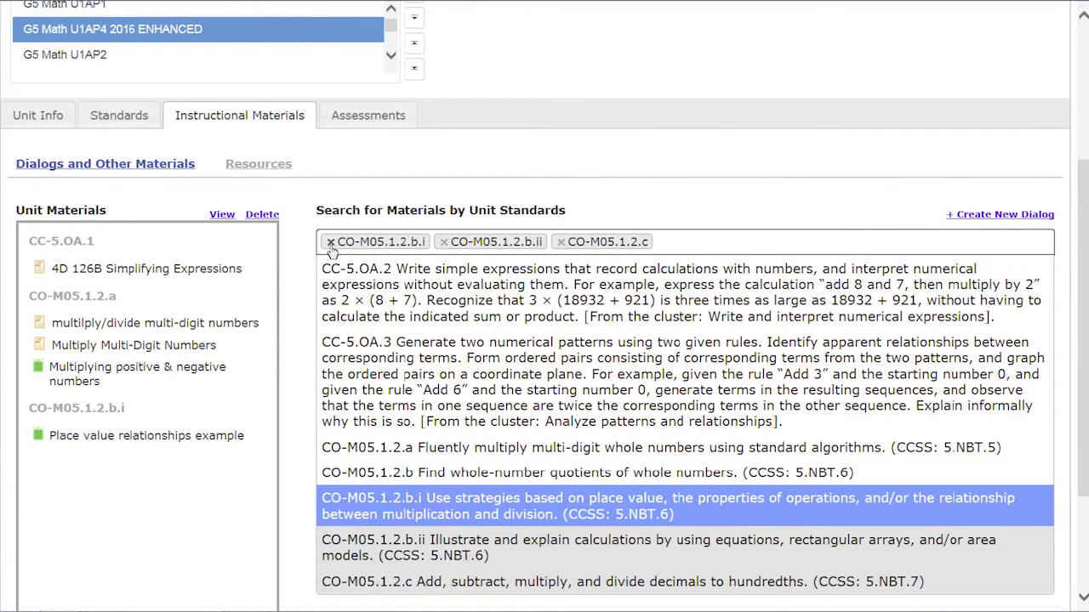
left_click(331, 242)
left_click(331, 242)
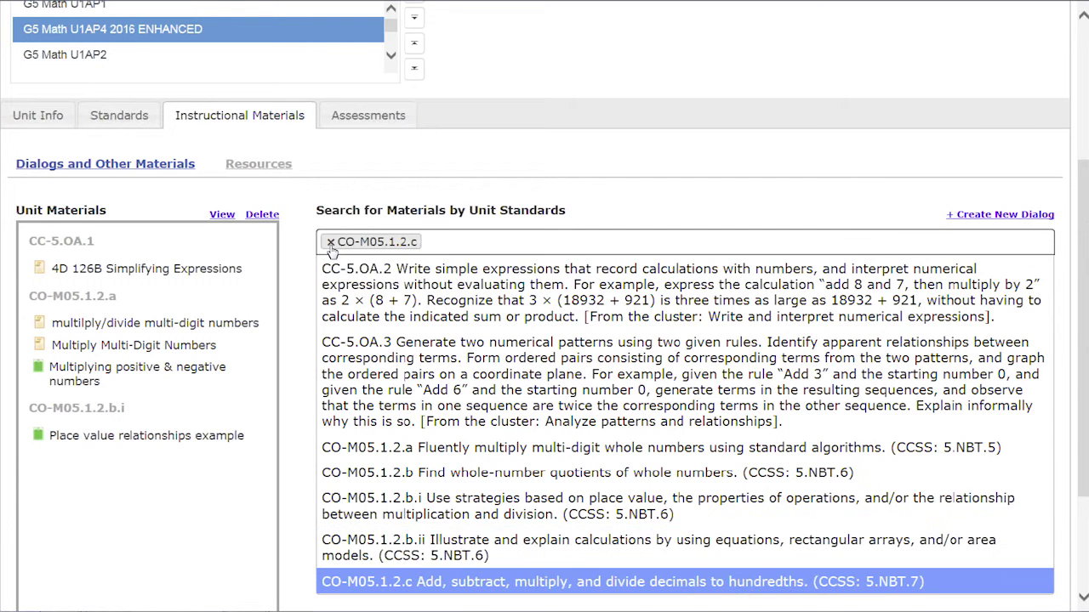
left_click(331, 242)
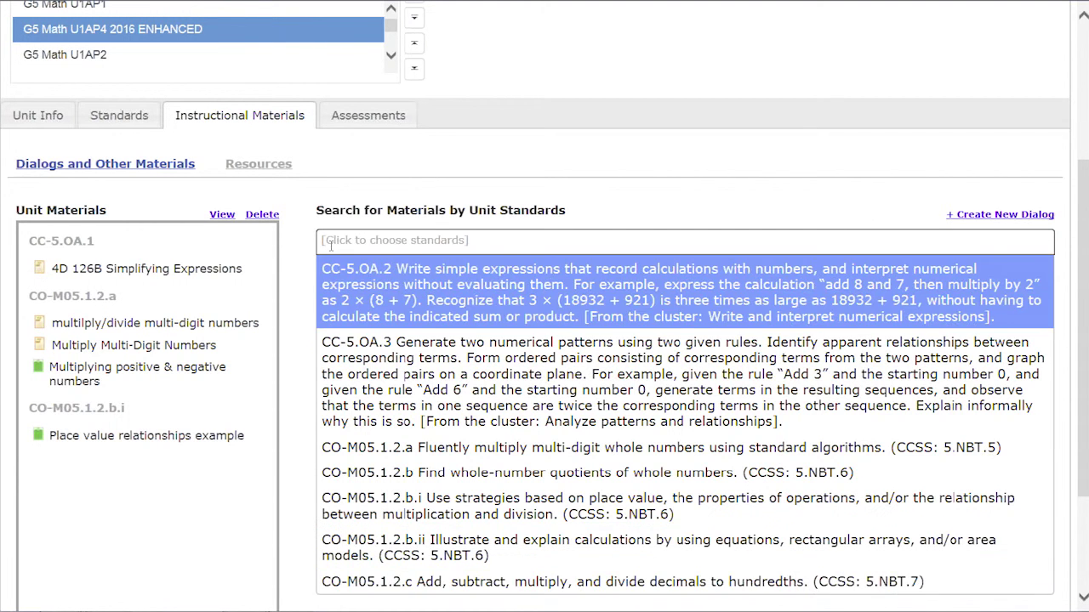
Search for instructional materials aligned to standard CC-5.OA.2 only.
left_click(339, 279)
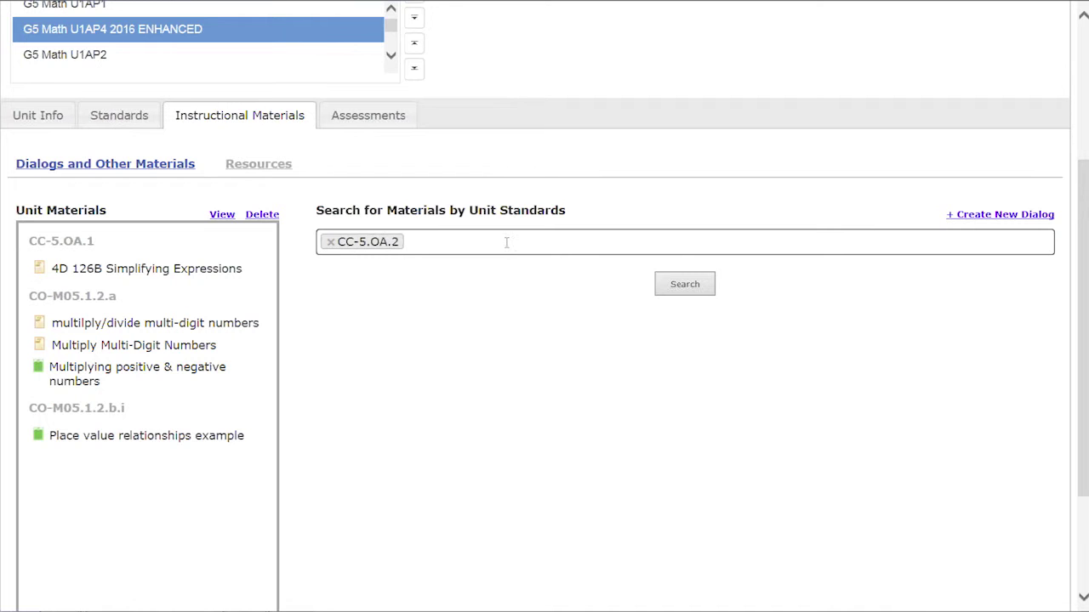
left_click(685, 286)
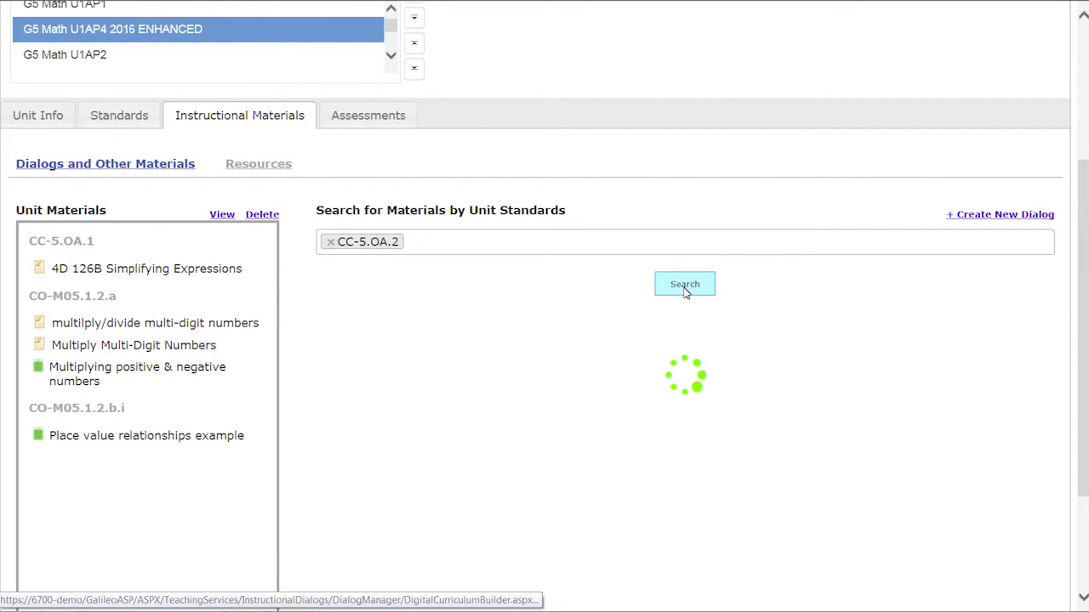
scroll(684, 290, "down", 1)
scroll(685, 289, "down", 1)
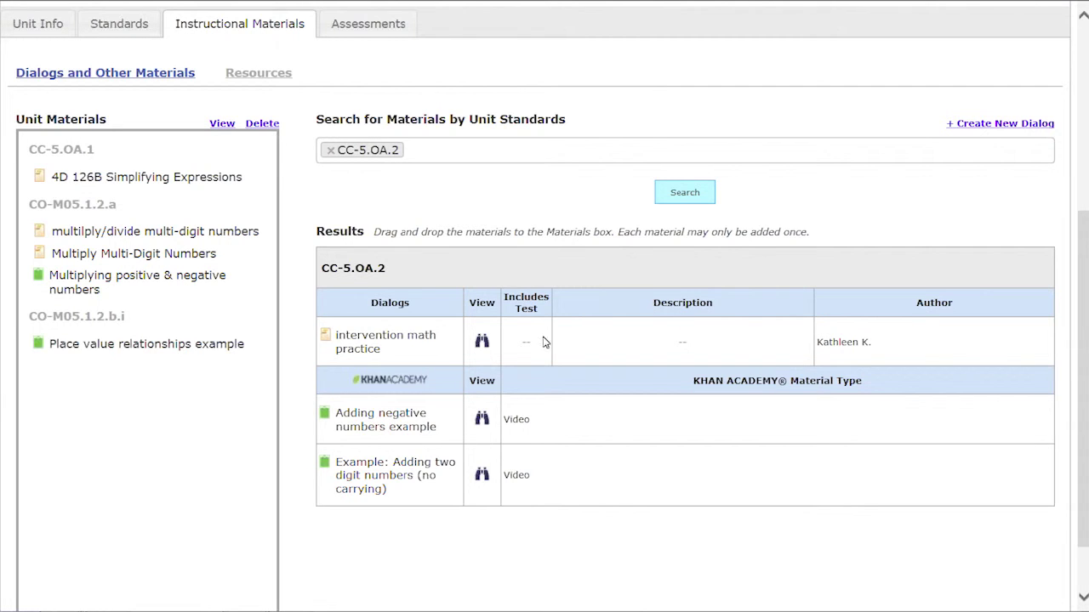
Add the intervention math practice dialog to the unit materials and select the Multiplying positive & negative numbers material.
left_click_drag(394, 347, 126, 366)
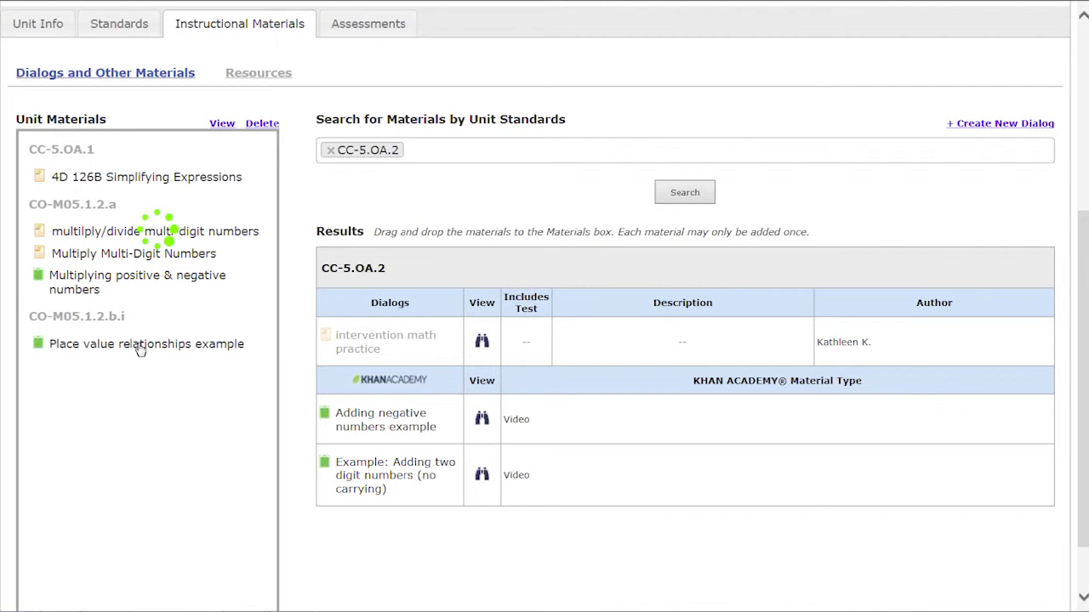
left_click(143, 337)
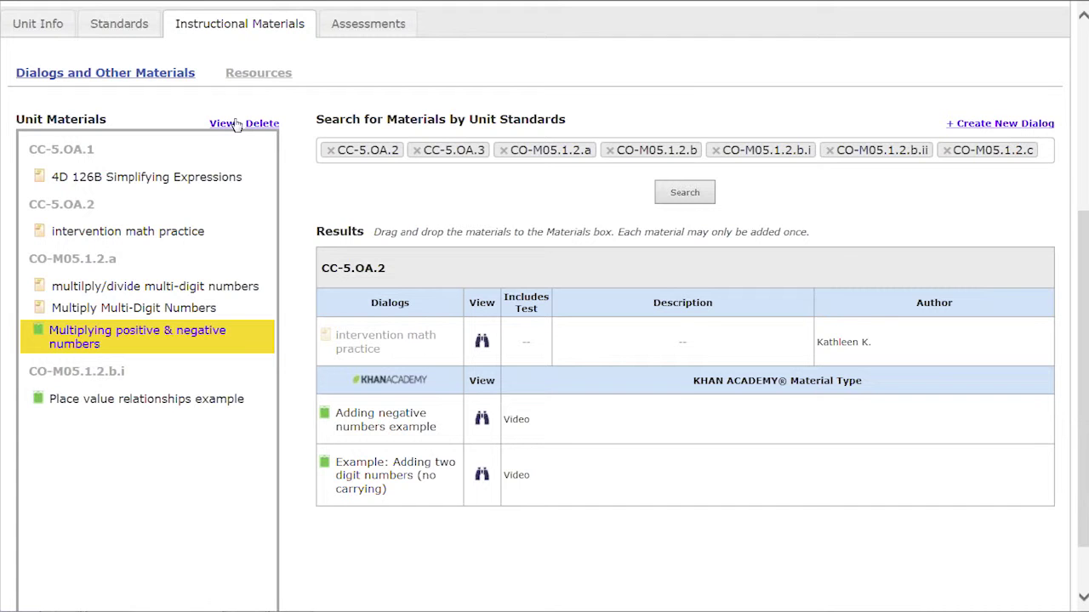
Open the form for creating a new web page resource for the unit and activate its web search field.
left_click(263, 76)
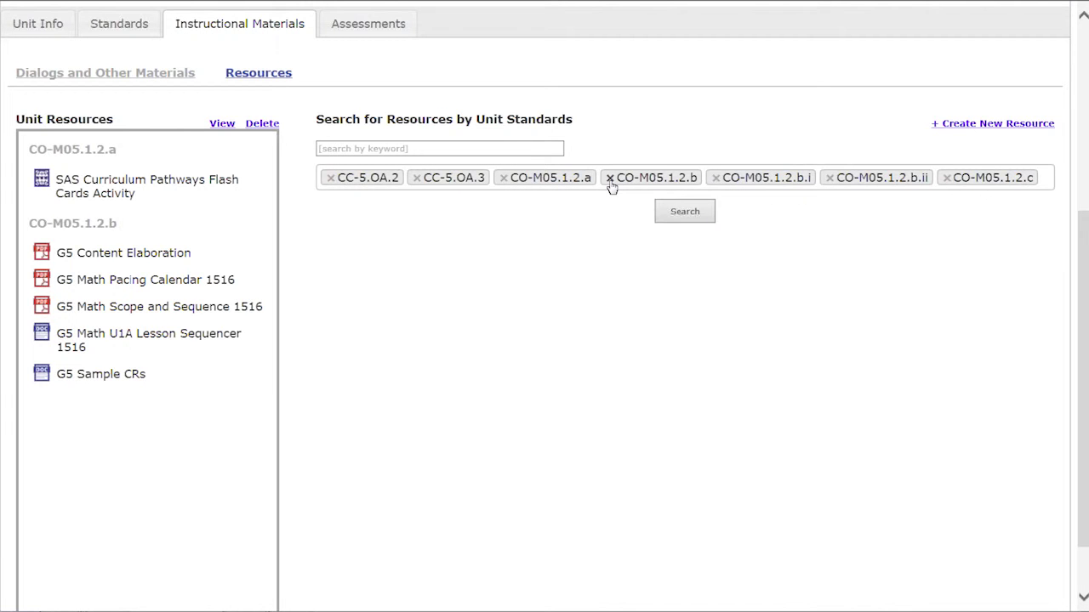
left_click(954, 124)
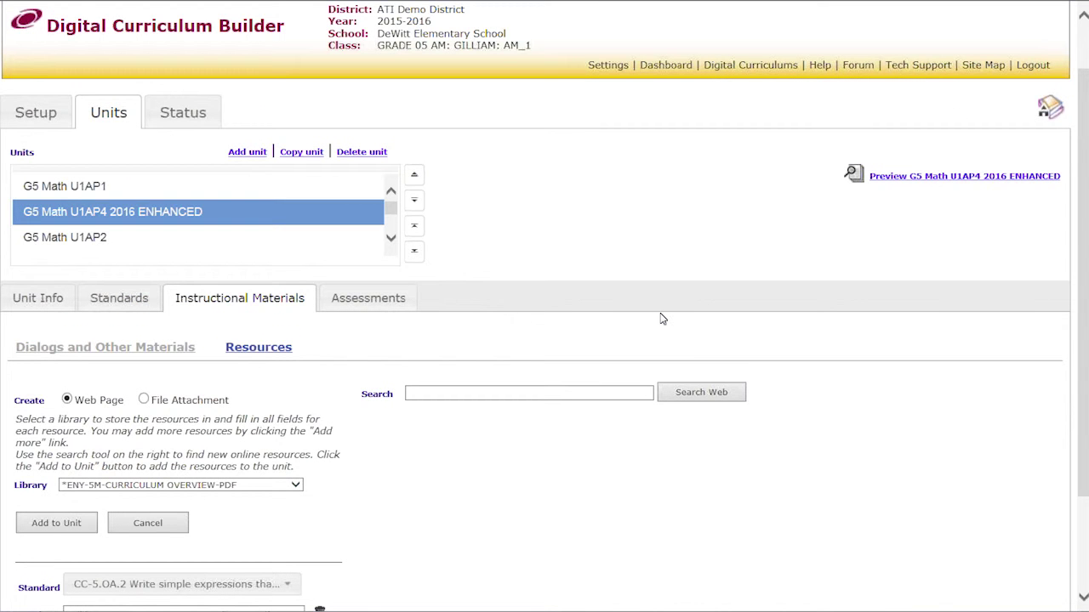
scroll(663, 318, "down", 2)
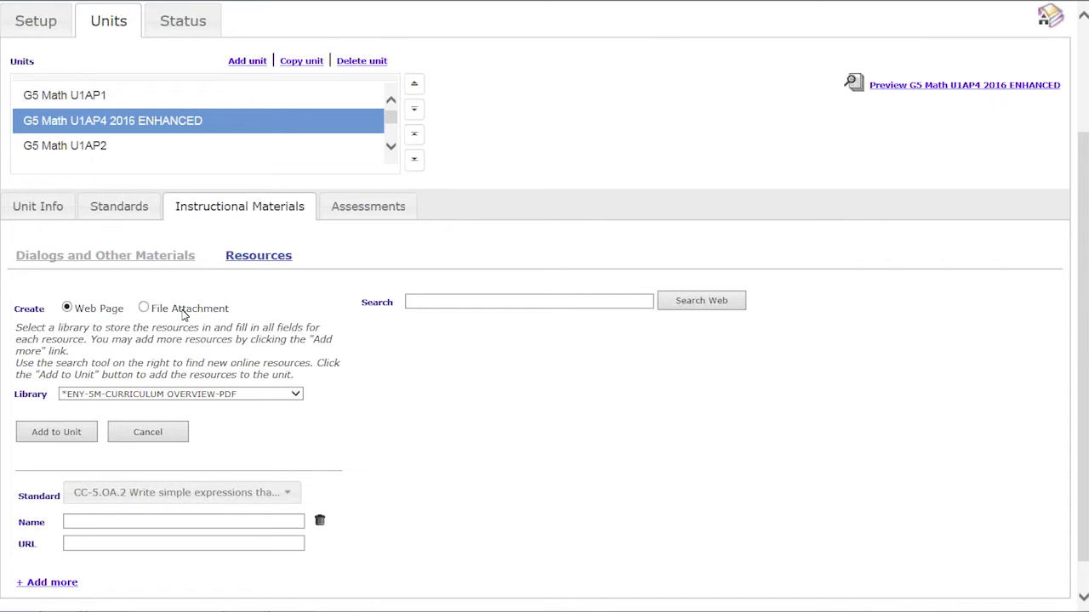
left_click(410, 302)
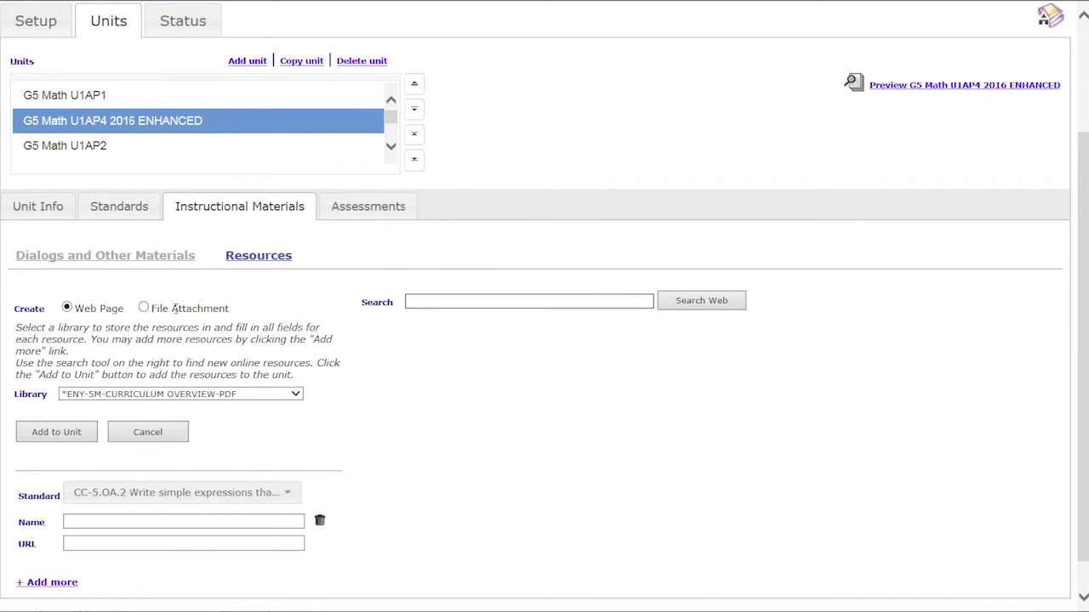
Check the standard choices and the Name and URL fields of the new web page resource.
scroll(176, 314, "down", 1)
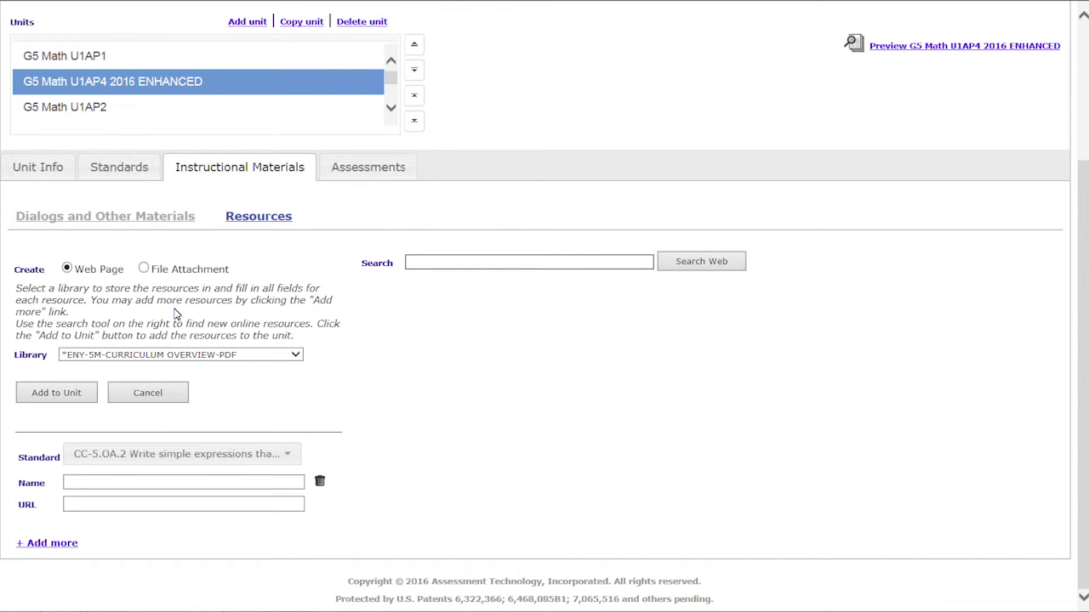
left_click(169, 459)
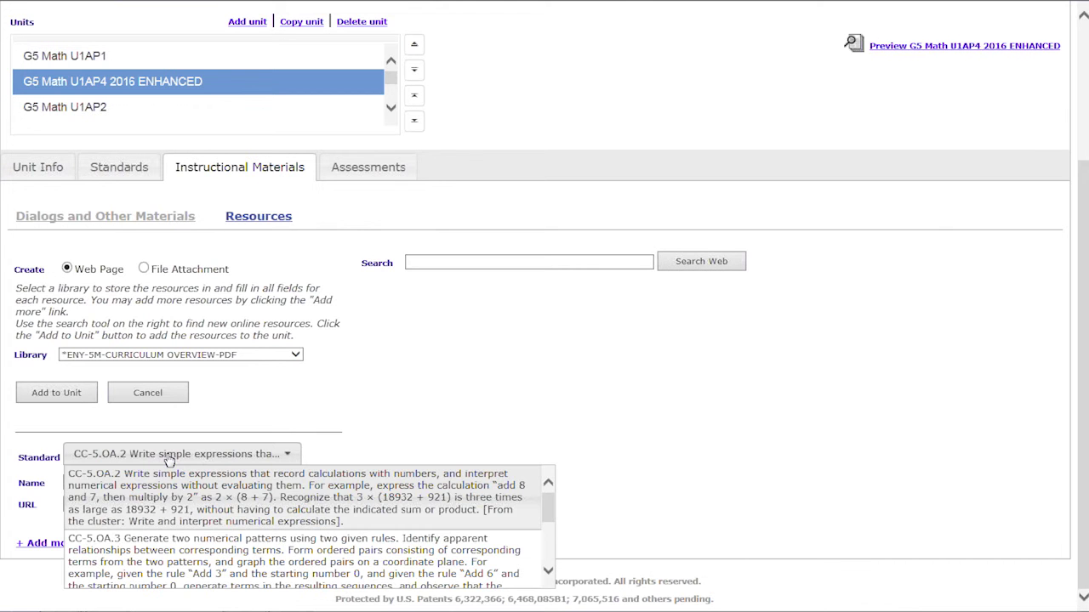
left_click(169, 457)
left_click(160, 482)
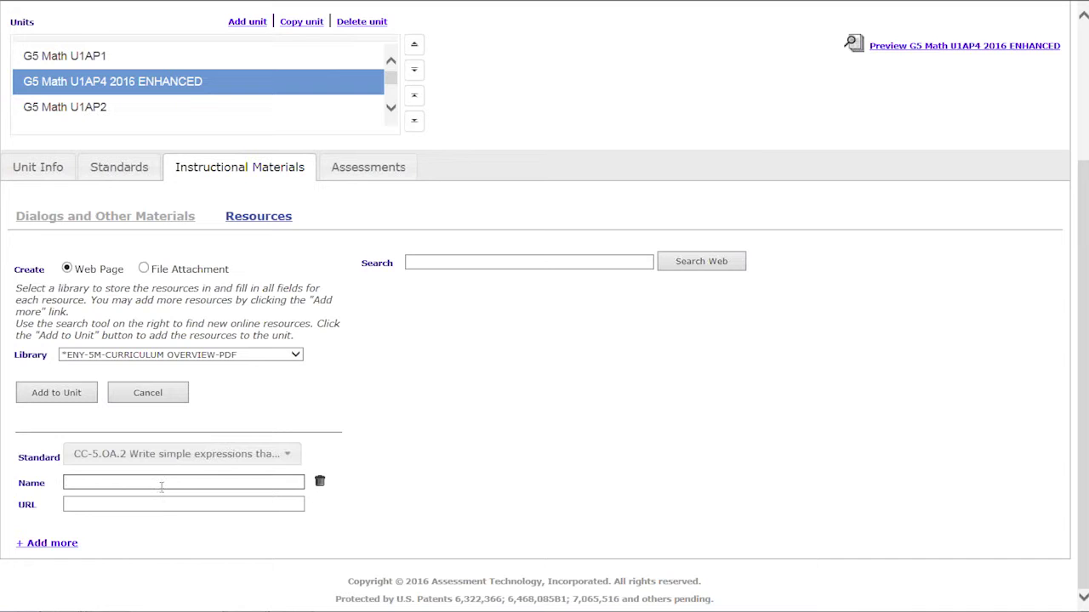
left_click(161, 503)
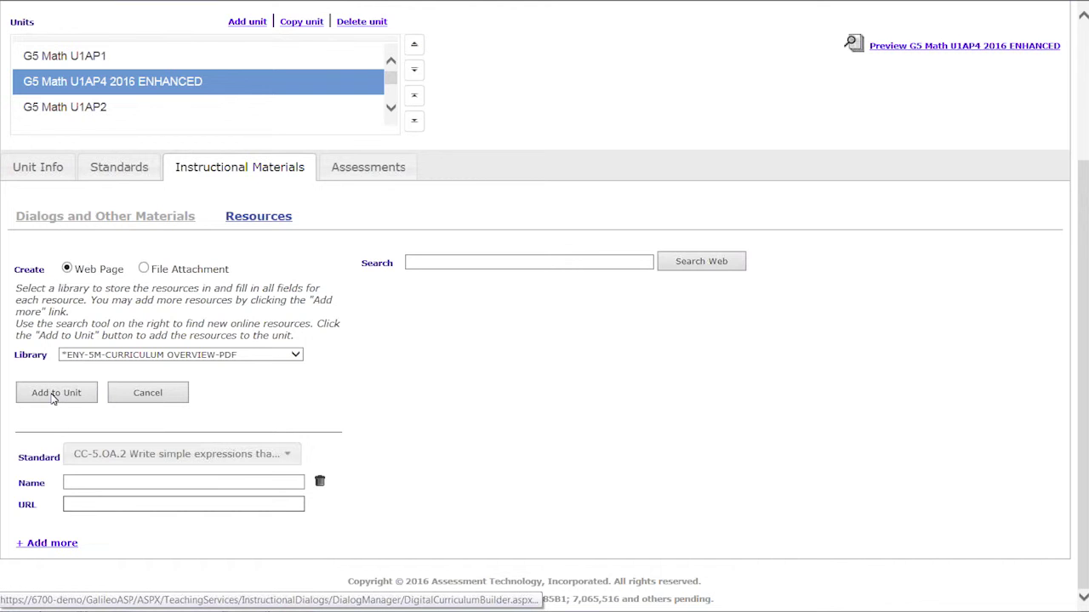
Attach the engageNY math-g5-m3-mid-module-assessment task PDF from the desktop as a file attachment resource.
left_click(145, 269)
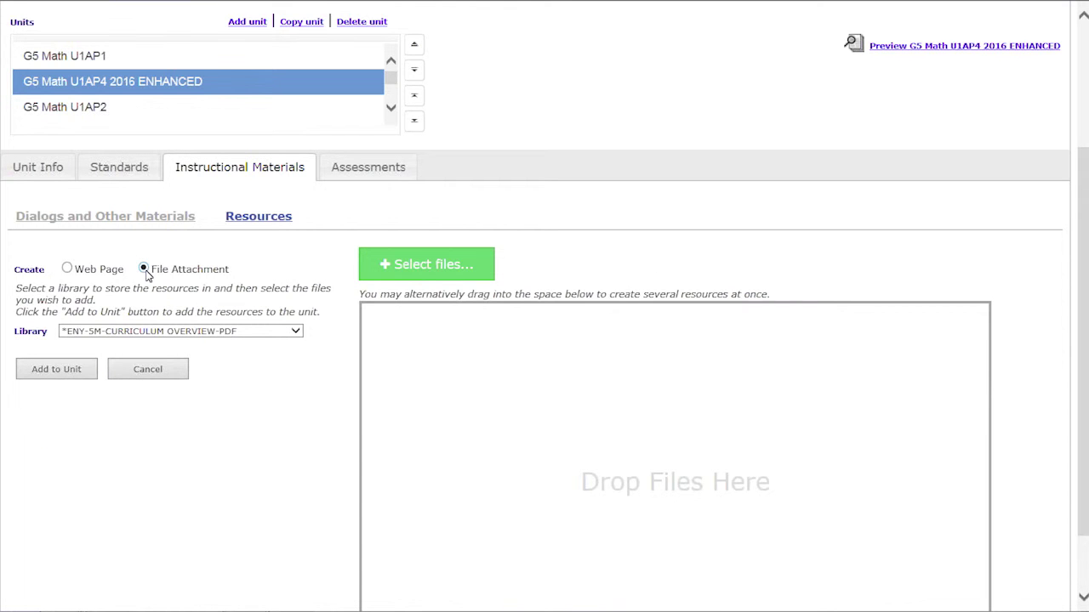
left_click(431, 271)
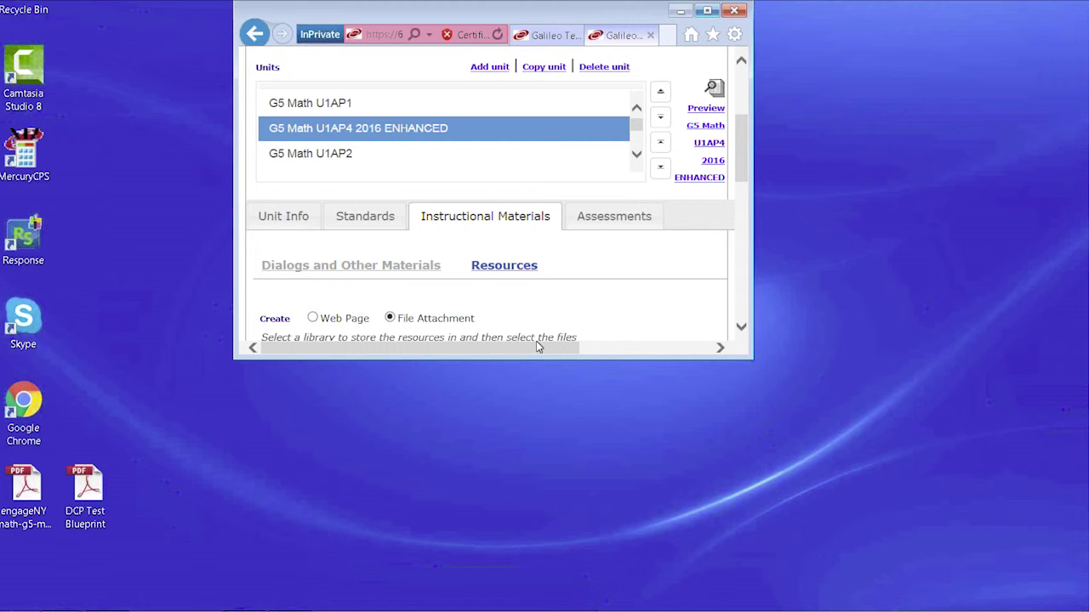
left_click_drag(513, 356, 498, 539)
left_click(26, 505)
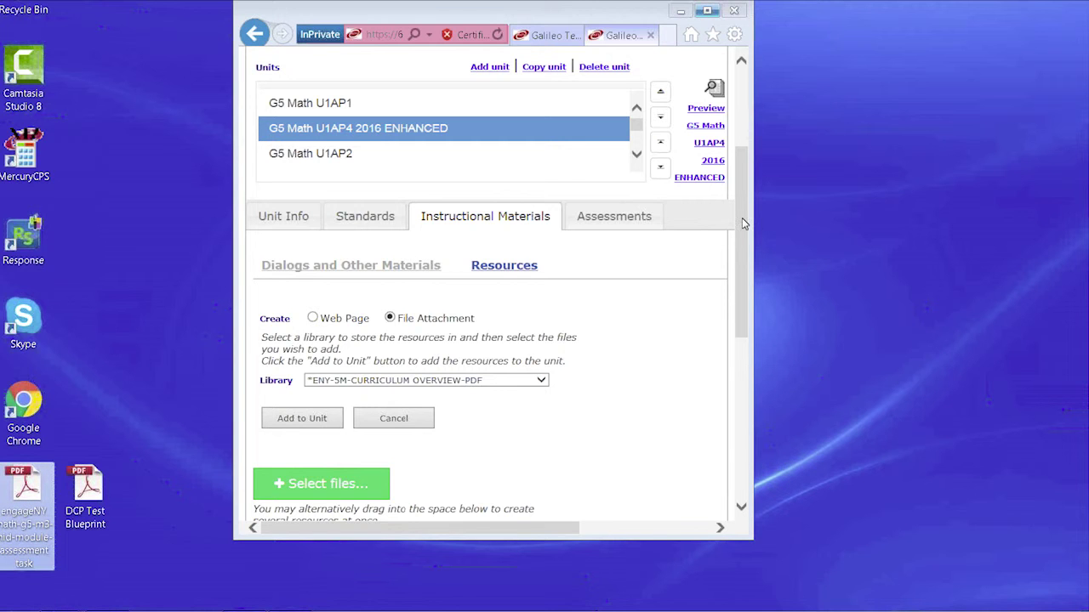
left_click_drag(742, 218, 741, 288)
left_click_drag(25, 493, 328, 407)
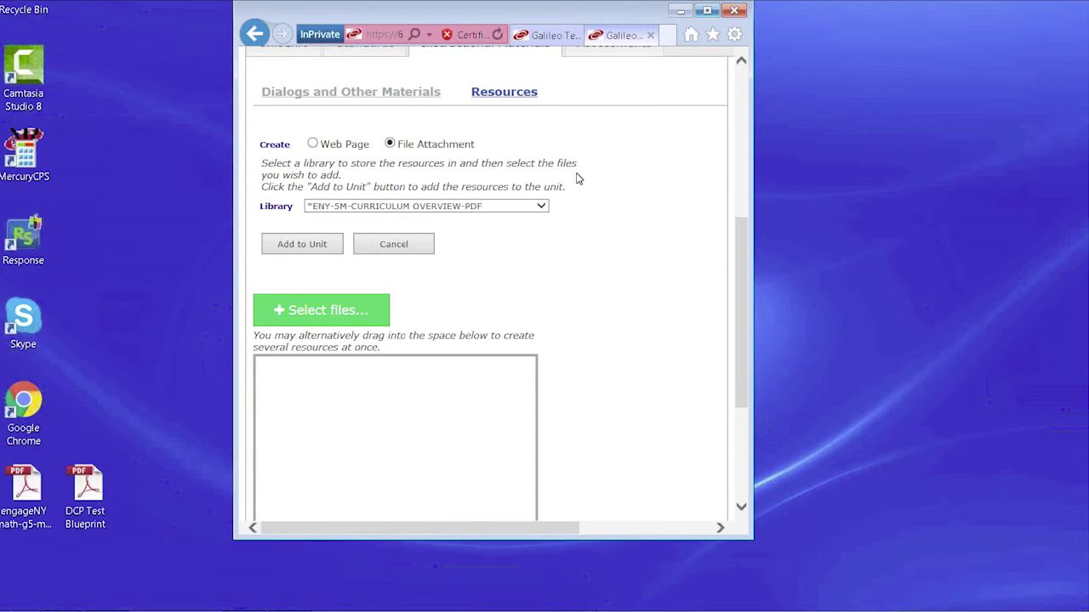
left_click(706, 10)
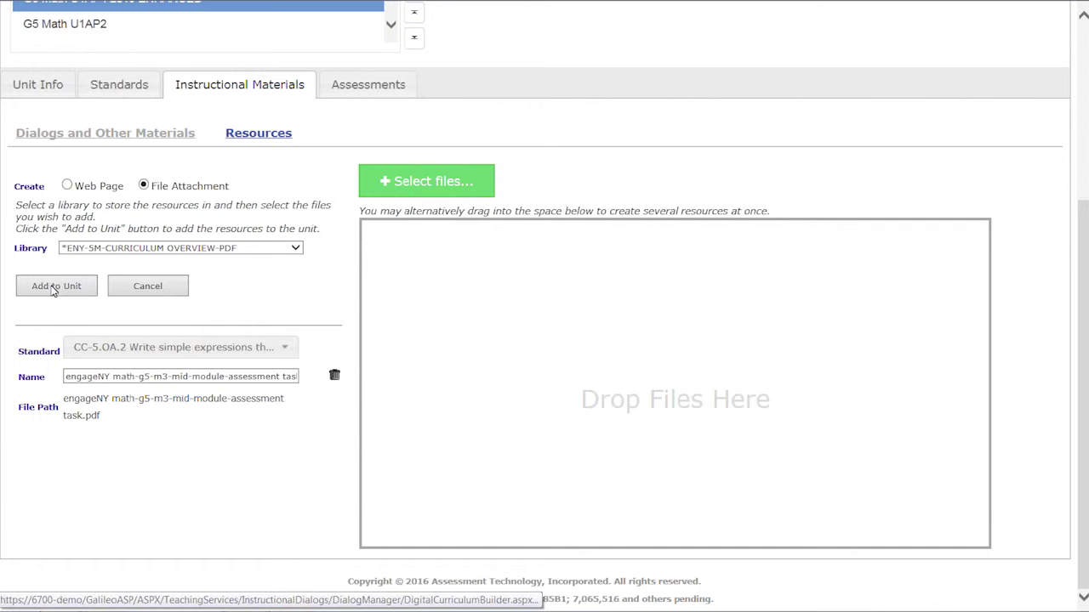
Search the web for "fractions" and use Lessons on Fractions - Math Goodies as the web page resource's name and URL.
left_click(66, 184)
left_click(432, 259)
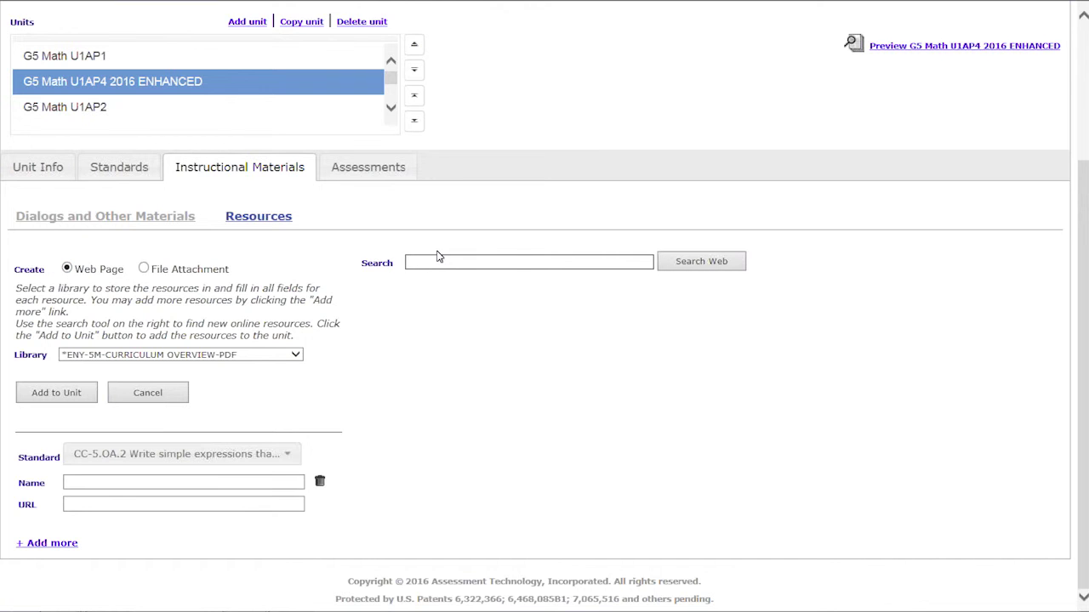
type("fractions")
left_click(723, 262)
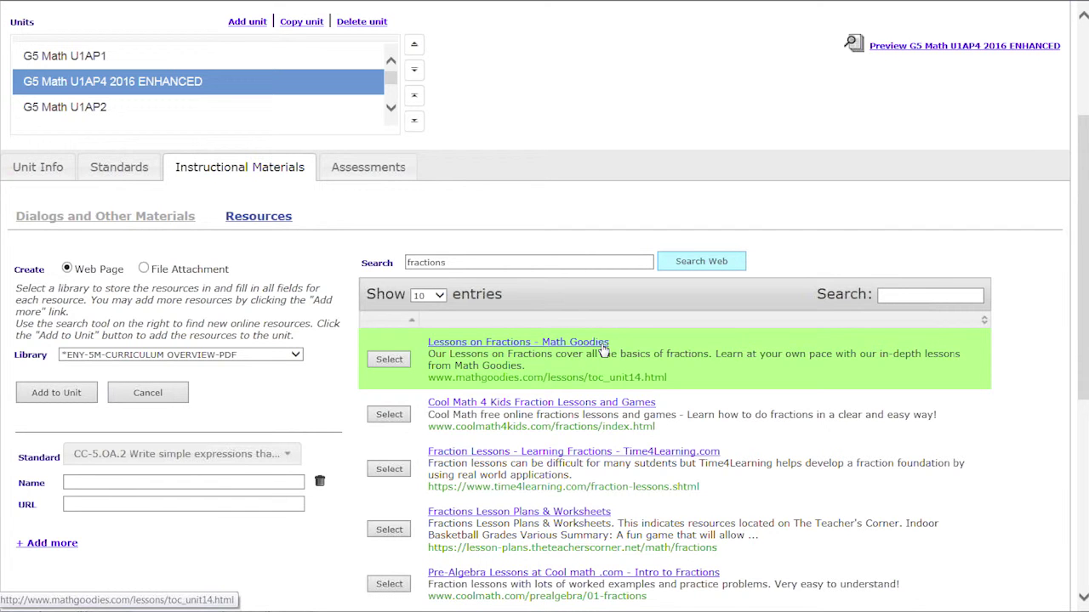
left_click(389, 359)
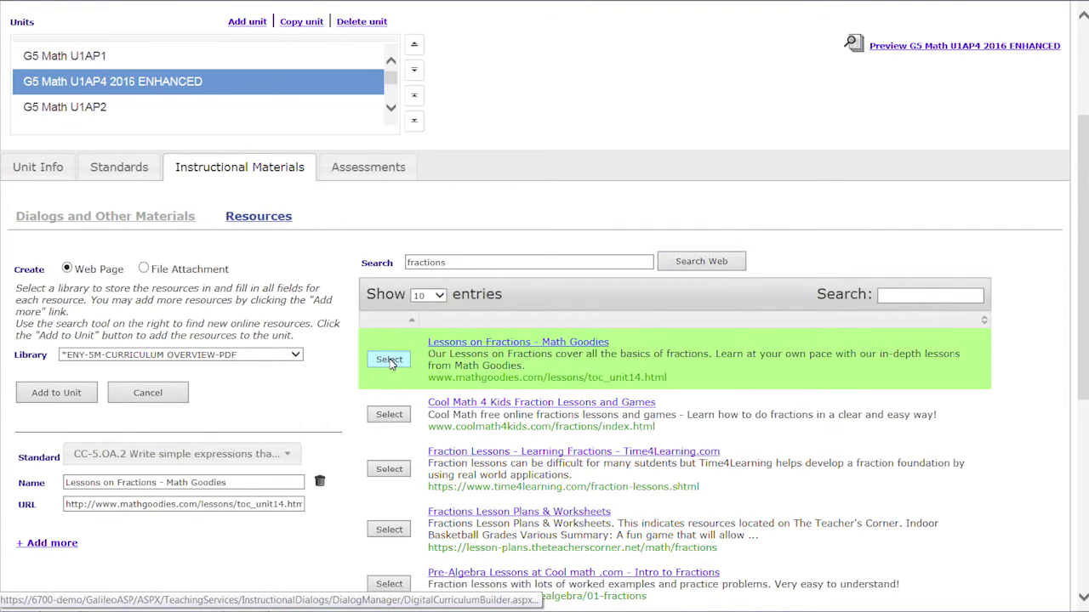
scroll(388, 360, "down", 2)
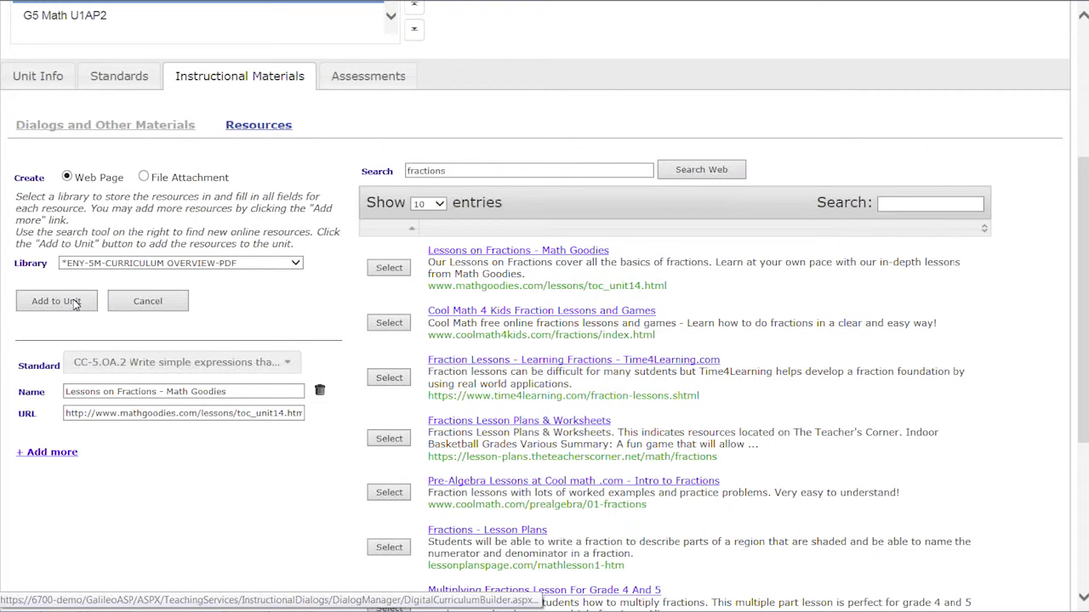
List the assessments in the 2015-2016 CMAS Readiness Assessments 0K-5 library for the unit.
left_click(366, 79)
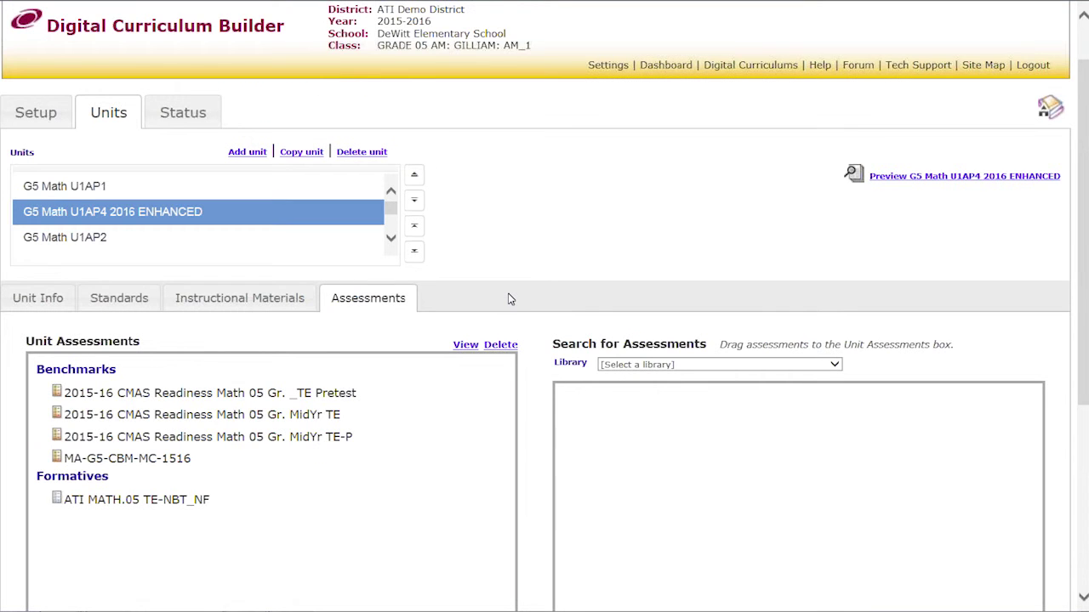
scroll(553, 289, "down", 2)
left_click(614, 274)
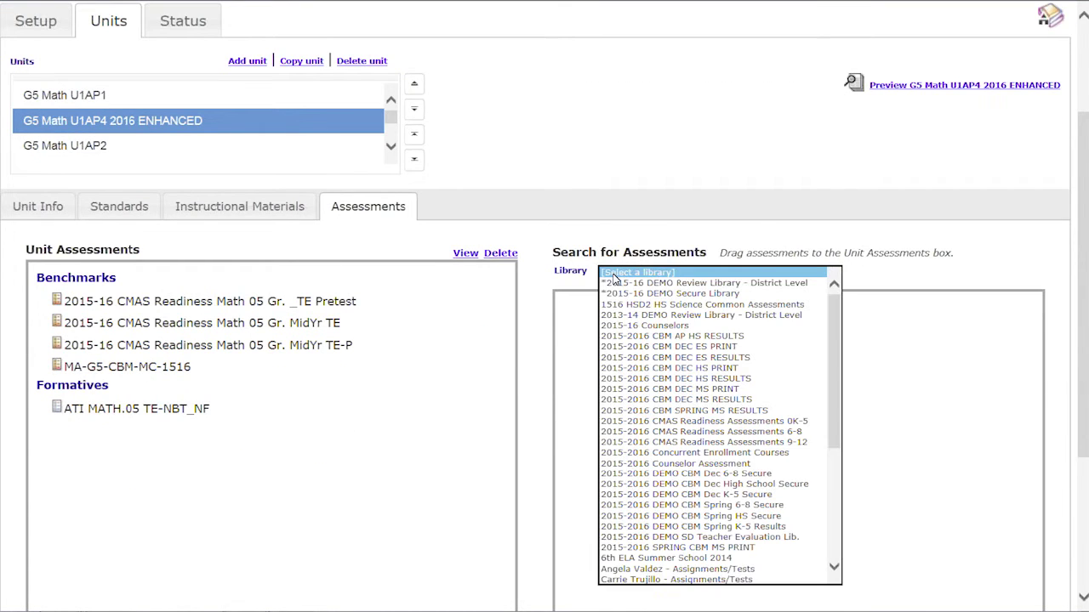
left_click(609, 421)
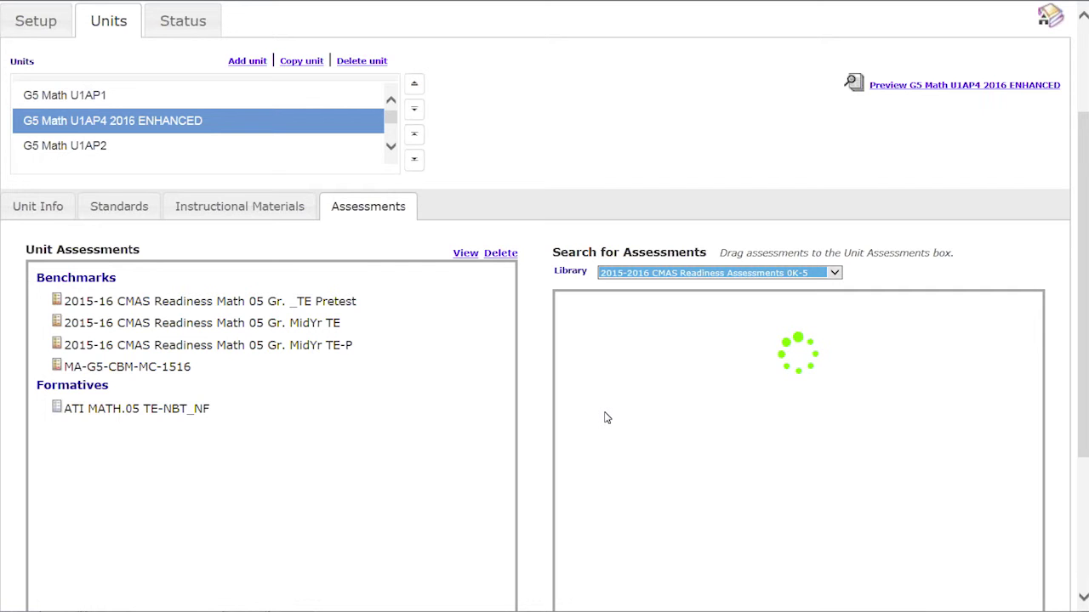
Add 2015-16 CMAS Readiness ELA 05 Gr. MidYr TE to the unit assessments and select it there.
left_click_drag(603, 412, 544, 377)
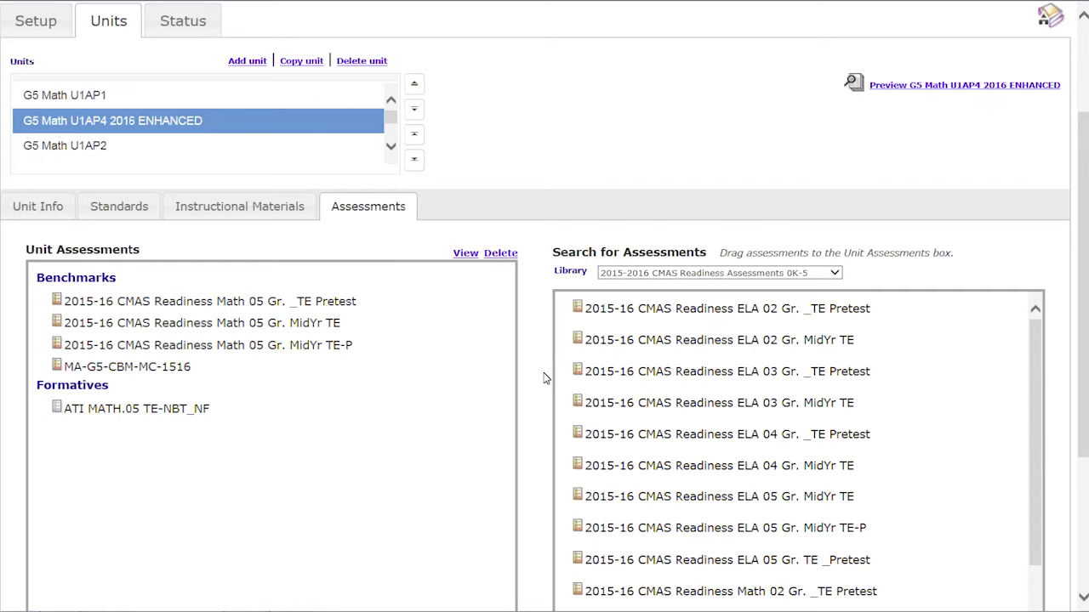
scroll(544, 377, "down", 1)
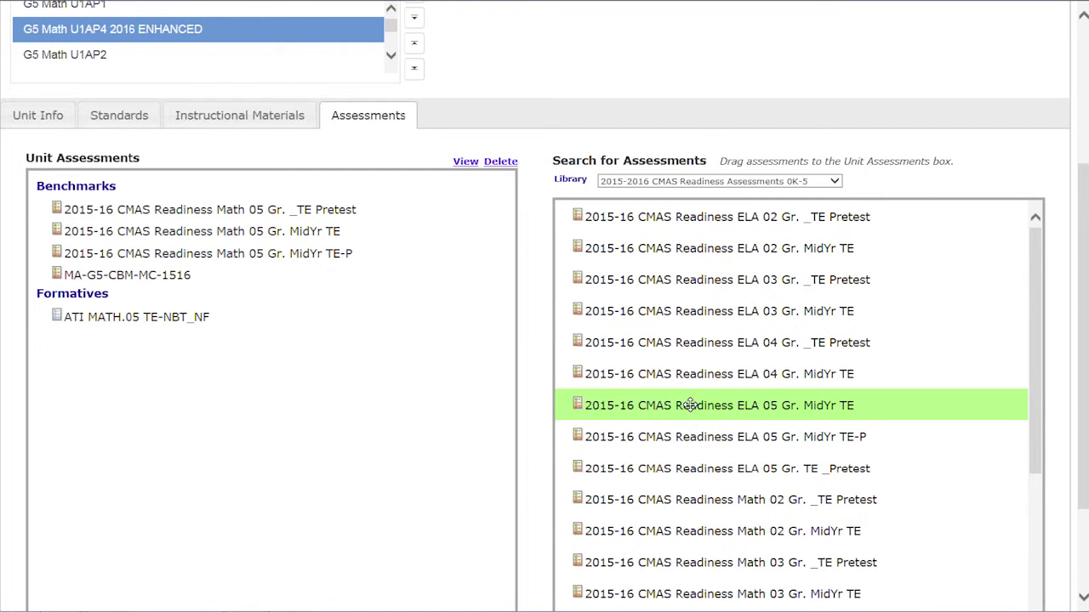
left_click_drag(691, 406, 180, 357)
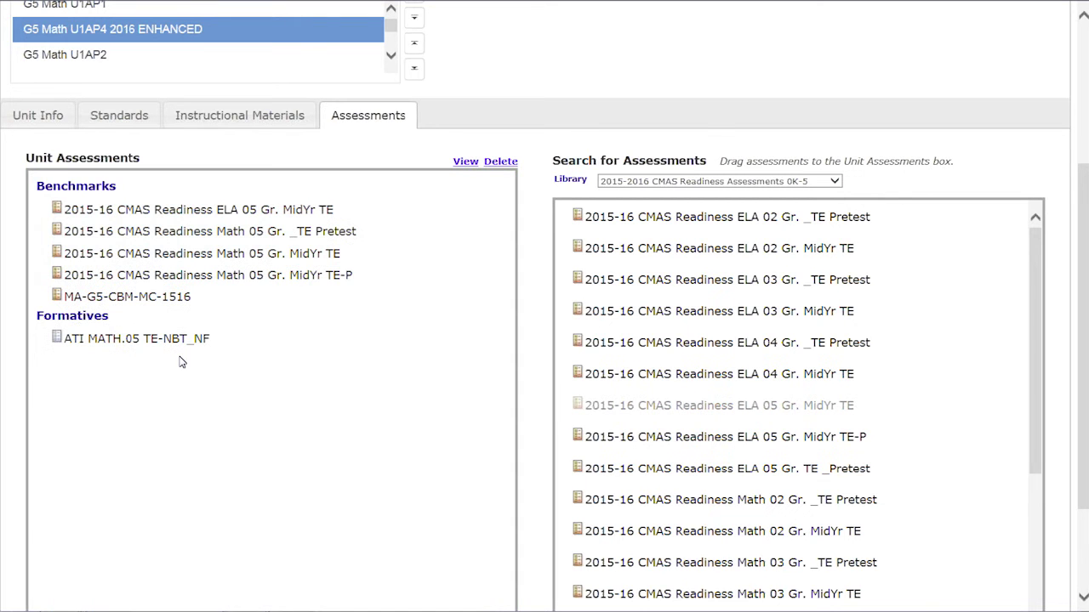
left_click(230, 217)
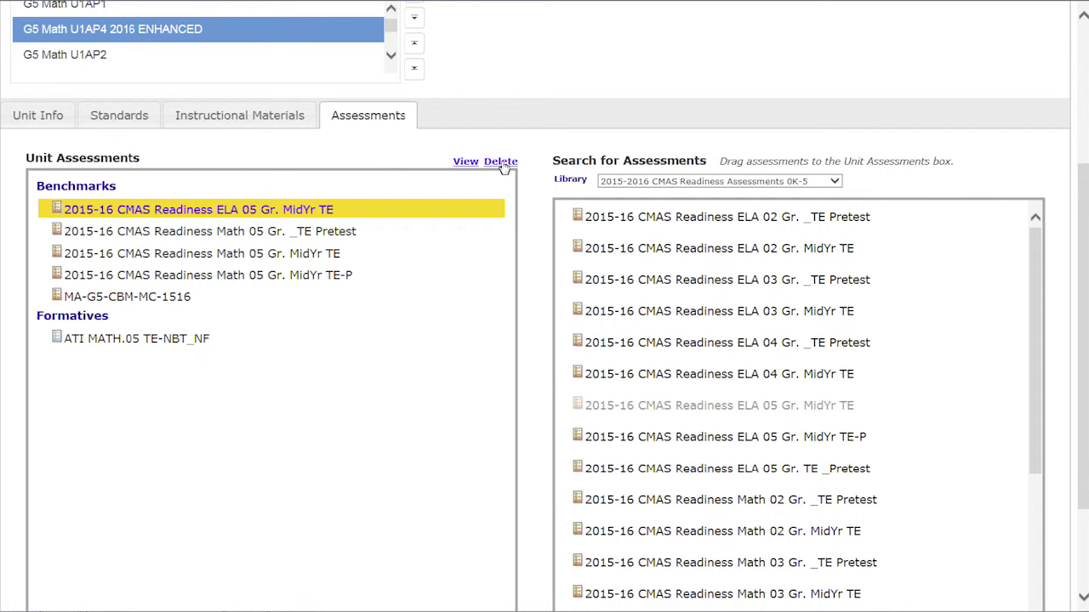
Check the publication status settings for the curriculum's units.
scroll(504, 167, "up", 1)
scroll(501, 168, "up", 1)
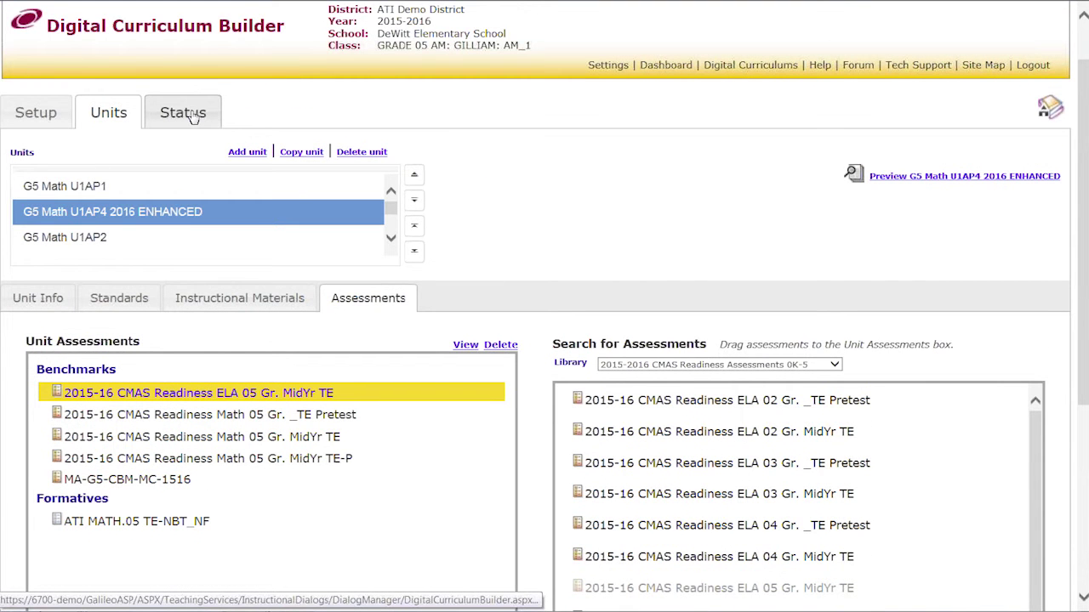
left_click(194, 117)
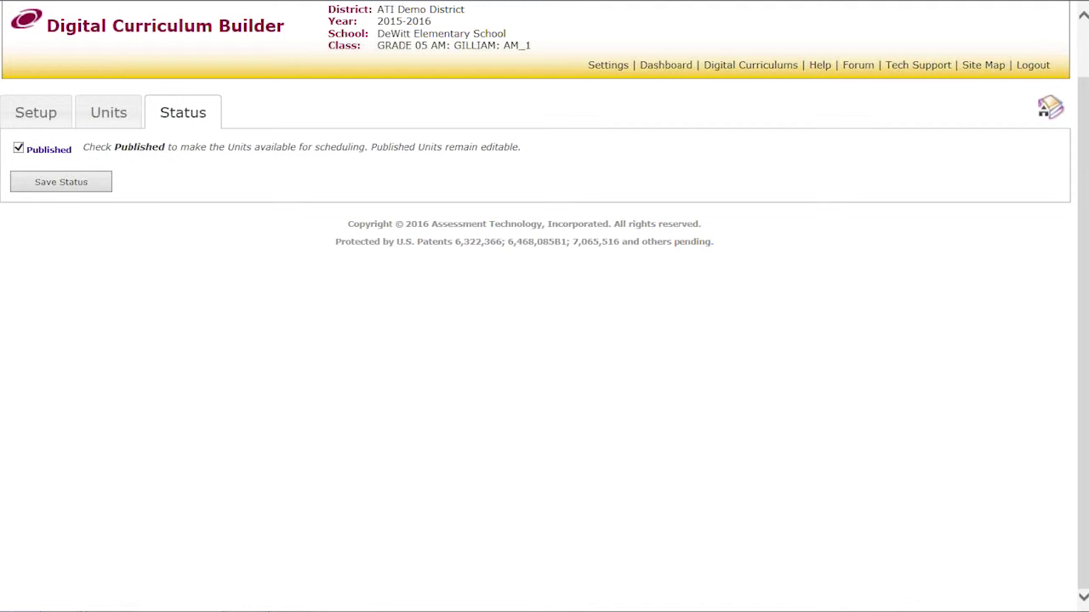
Find G5 Math U1AP4 2016 ENHANCED in the Dashboard's Digital Curriculum Explorer and open it in the Curriculum Viewer.
mouse_move(102, 610)
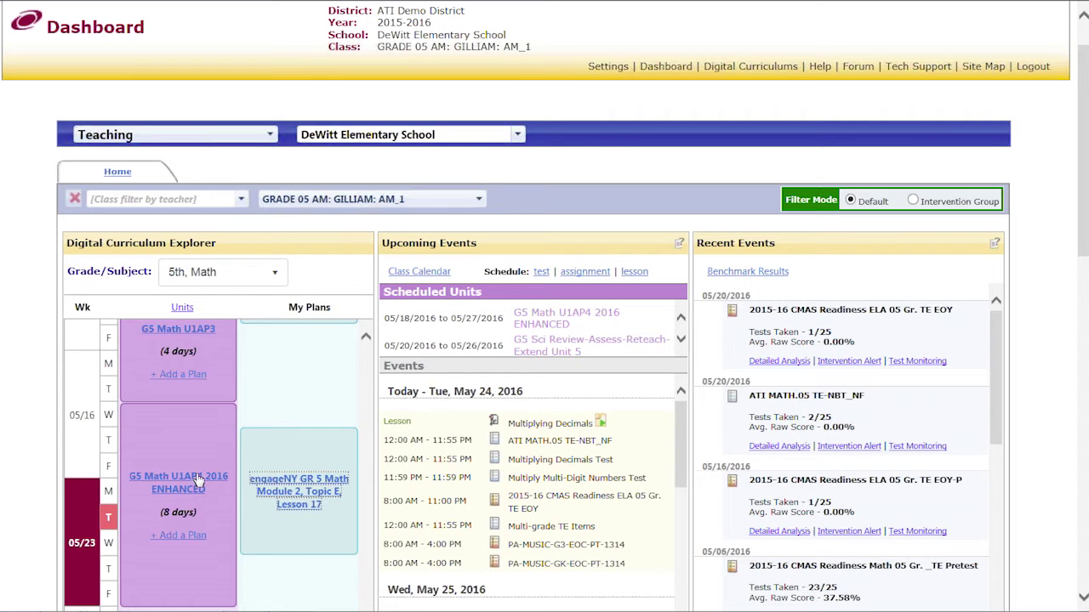
scroll(199, 472, "down", 2)
scroll(200, 473, "up", 4)
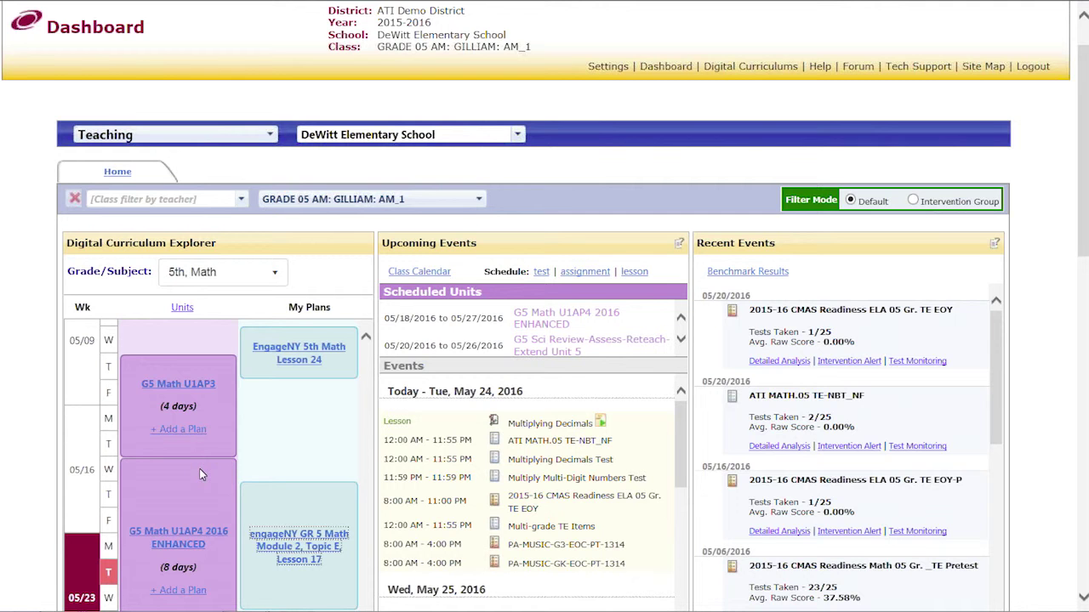
scroll(201, 473, "down", 2)
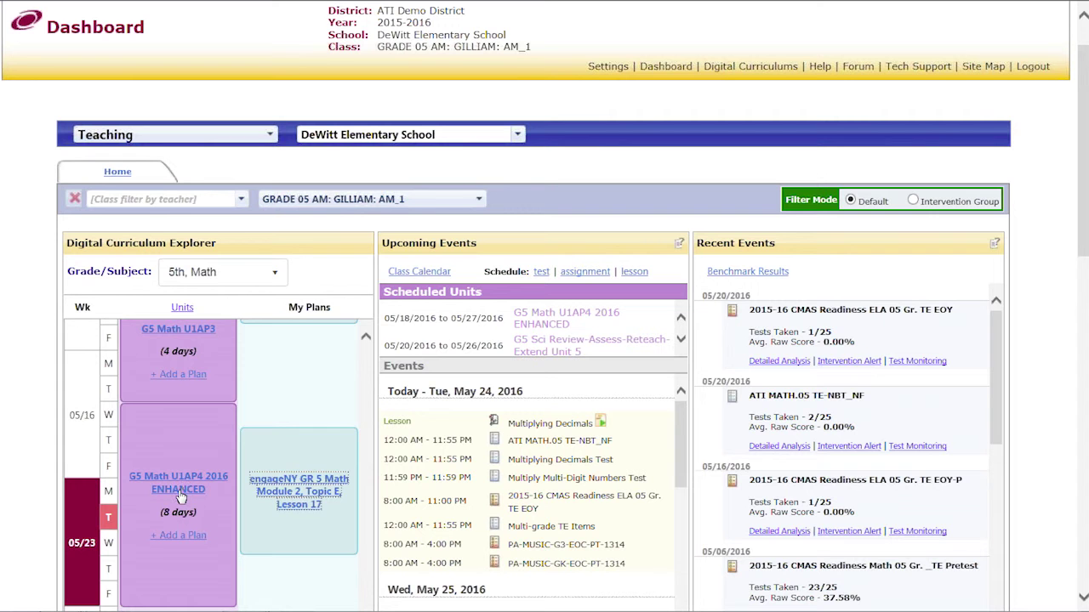
left_click(180, 498)
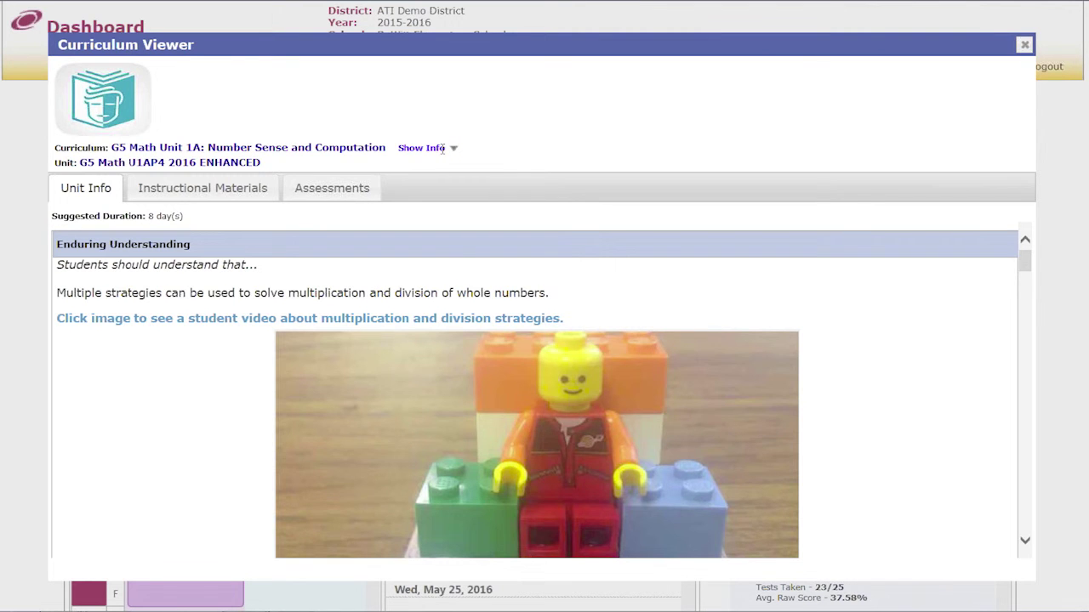
Examine the curriculum's Big Ideas and the unit info from Enduring Understanding through the example problems and assessment evidence.
left_click(442, 151)
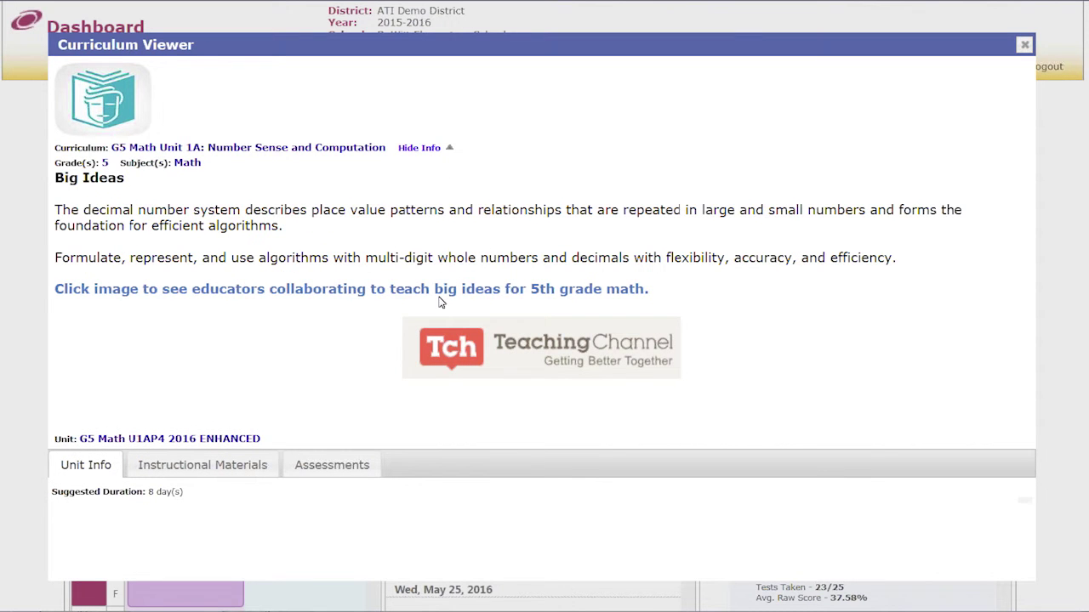
left_click(423, 148)
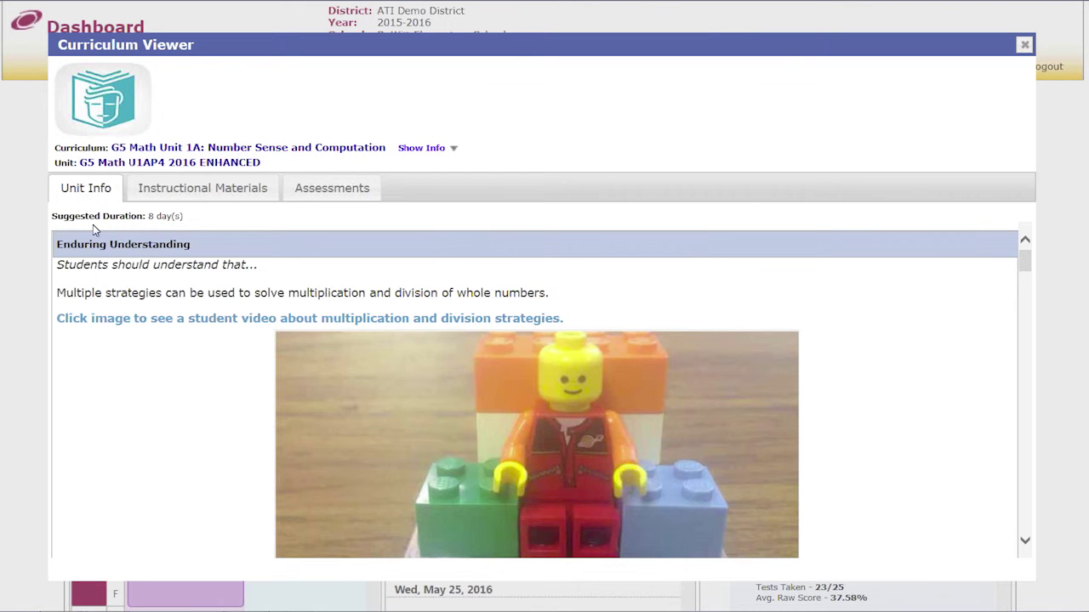
scroll(94, 255, "down", 3)
scroll(119, 394, "down", 5)
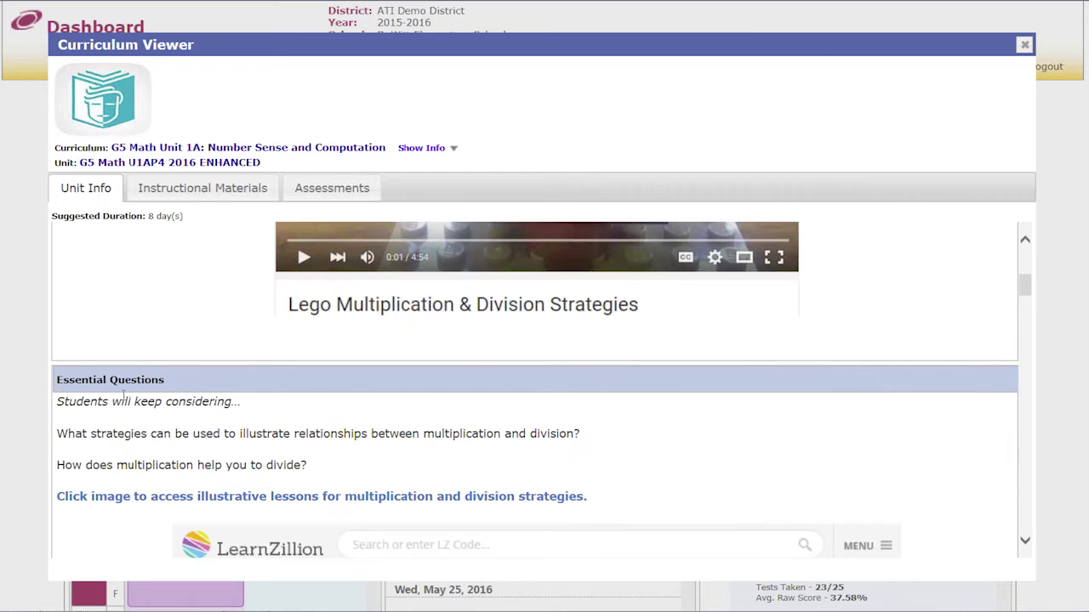
scroll(123, 399, "down", 5)
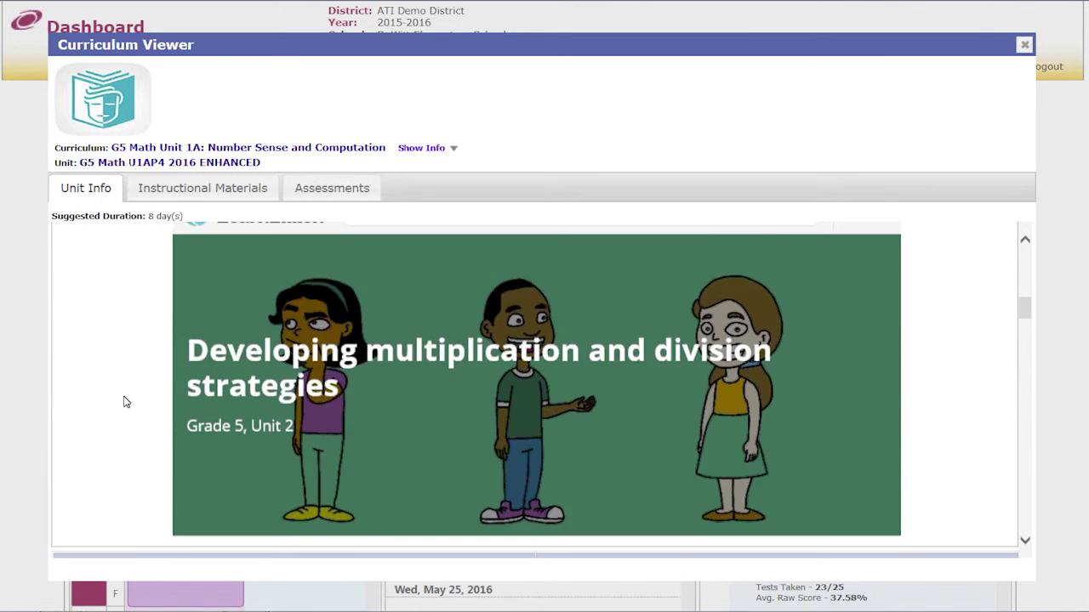
scroll(125, 402, "down", 10)
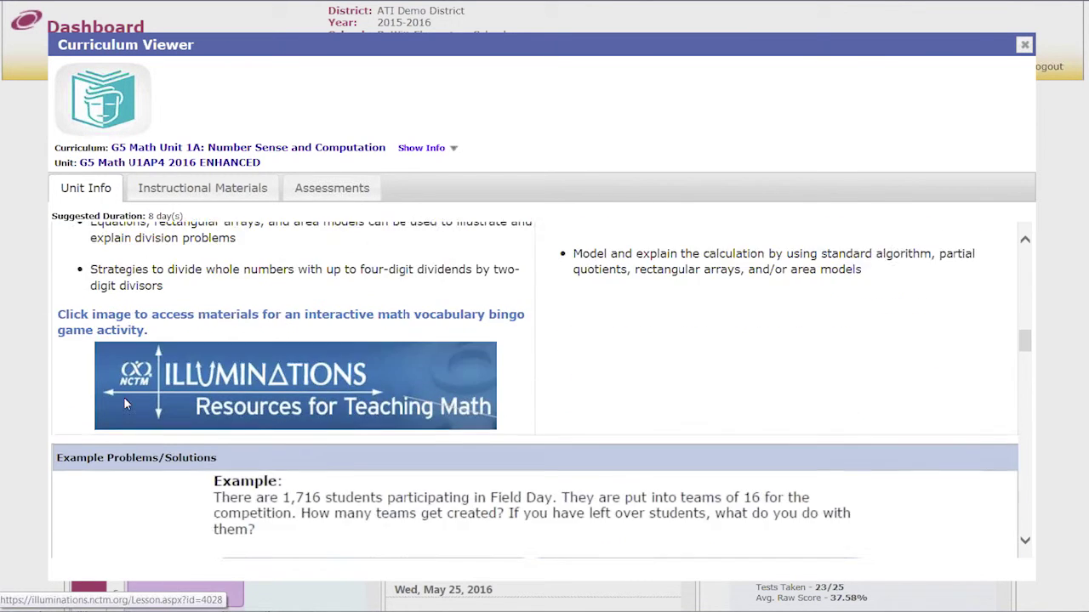
scroll(125, 407, "down", 10)
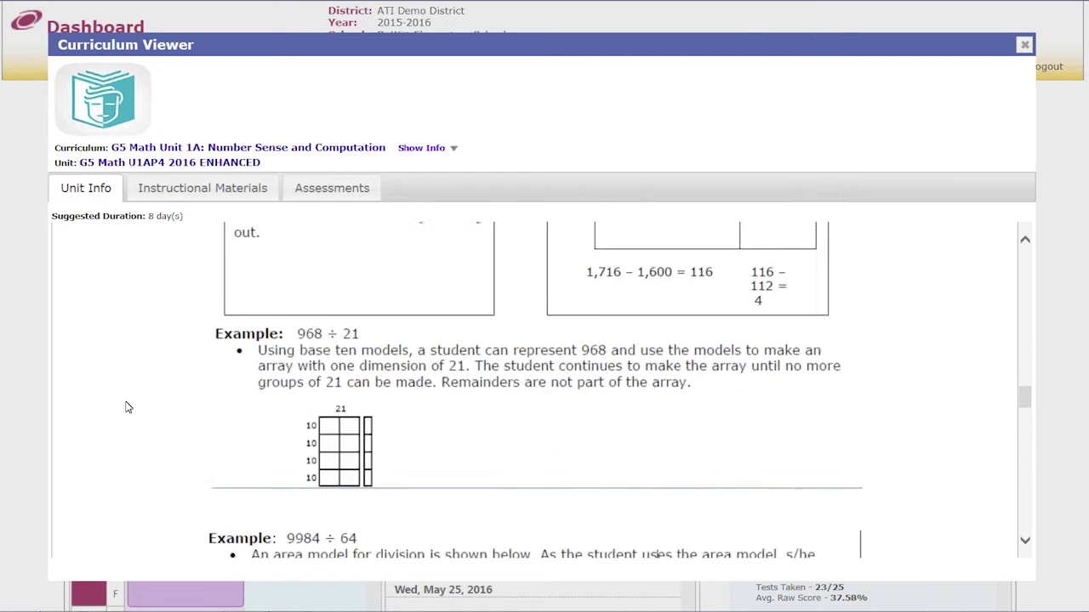
scroll(128, 408, "down", 4)
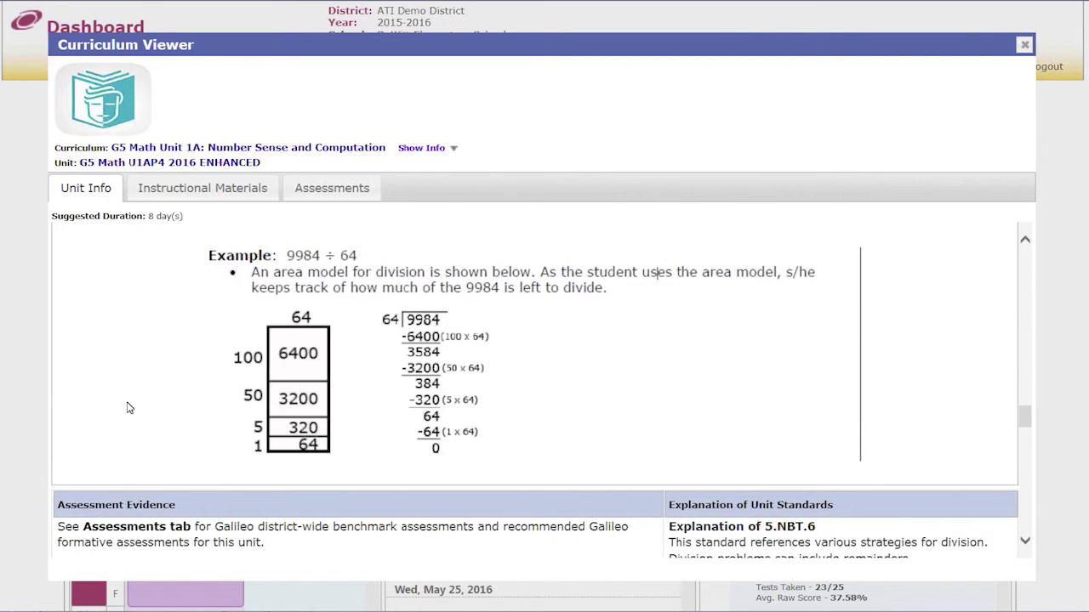
scroll(128, 407, "up", 10)
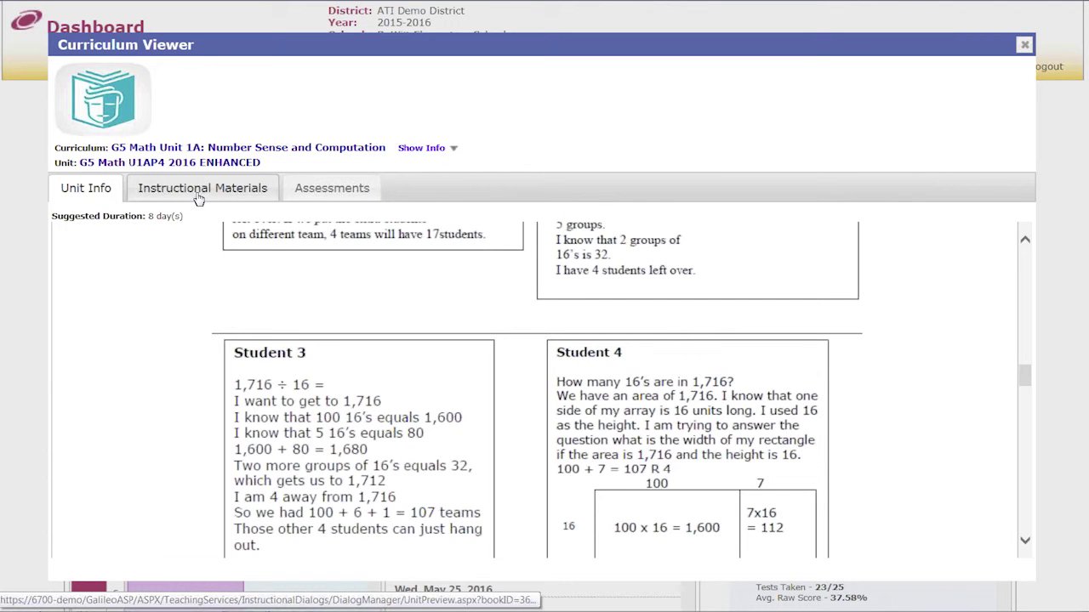
Review the unit's instructional materials, assessments and the Math 05 TE Pretest blueprint, and close the viewer to return to the planned lessons.
left_click(200, 190)
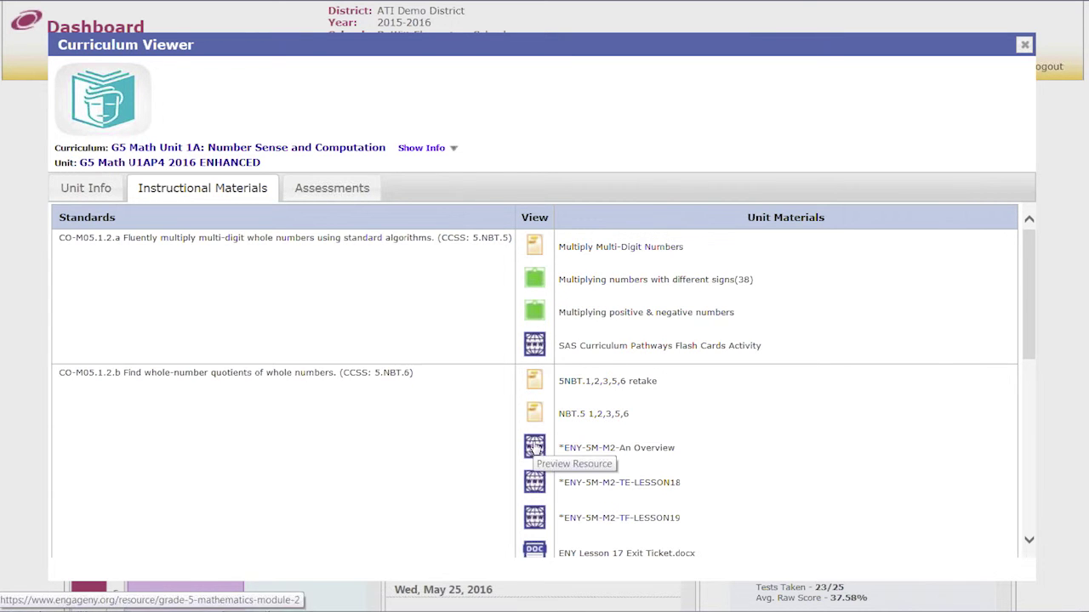
left_click(336, 187)
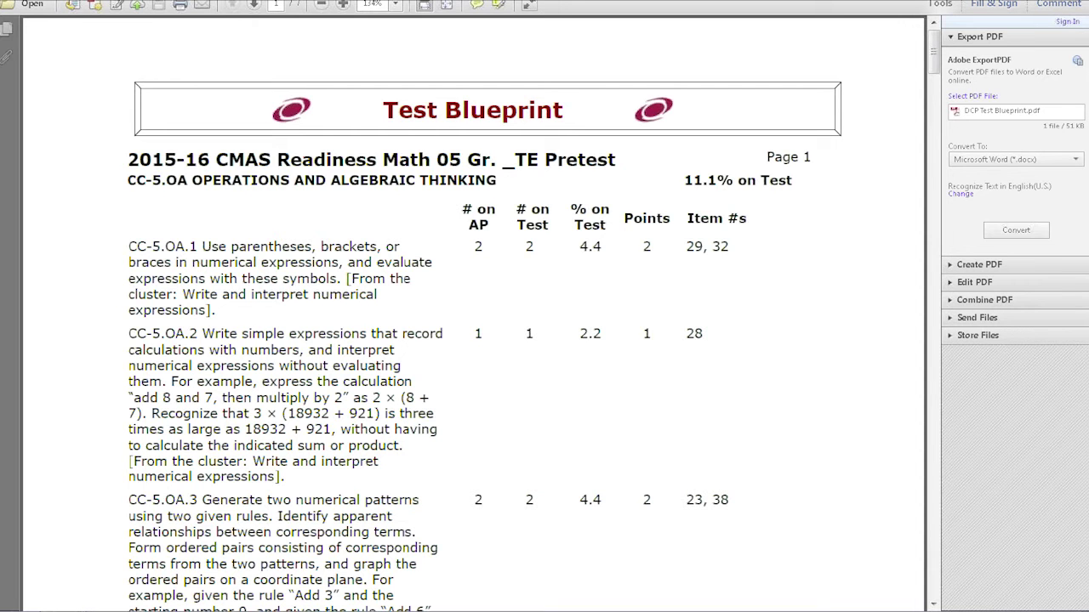
left_click(1068, 2)
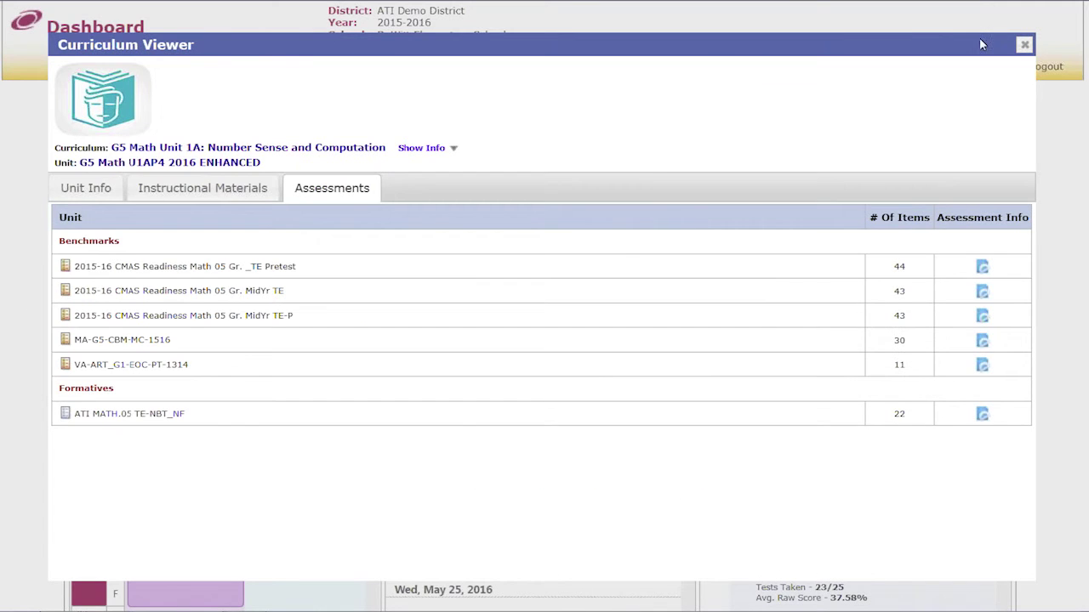
left_click(1023, 46)
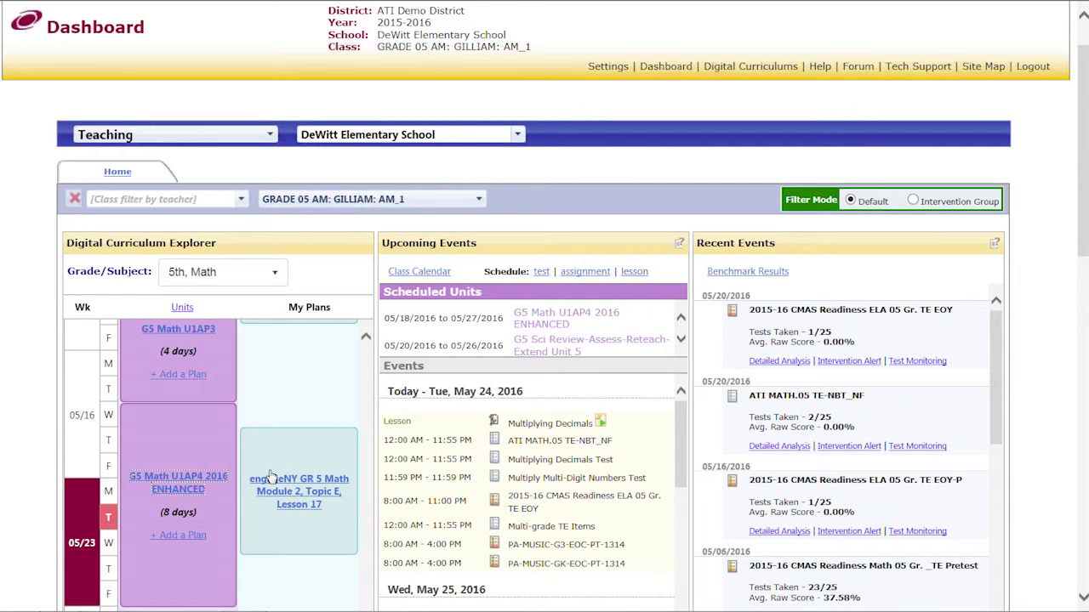
scroll(271, 477, "down", 1)
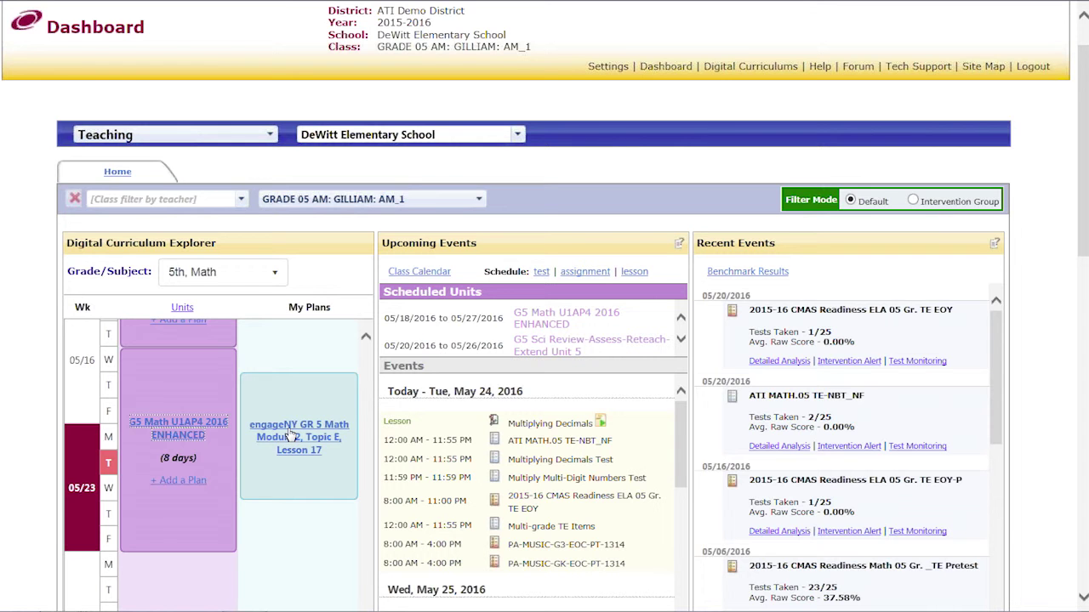
Open the planned engageNY GR 5 Math Module 2, Topic E, Lesson 17, look through other lesson plans in the library, and reselect it.
left_click(289, 436)
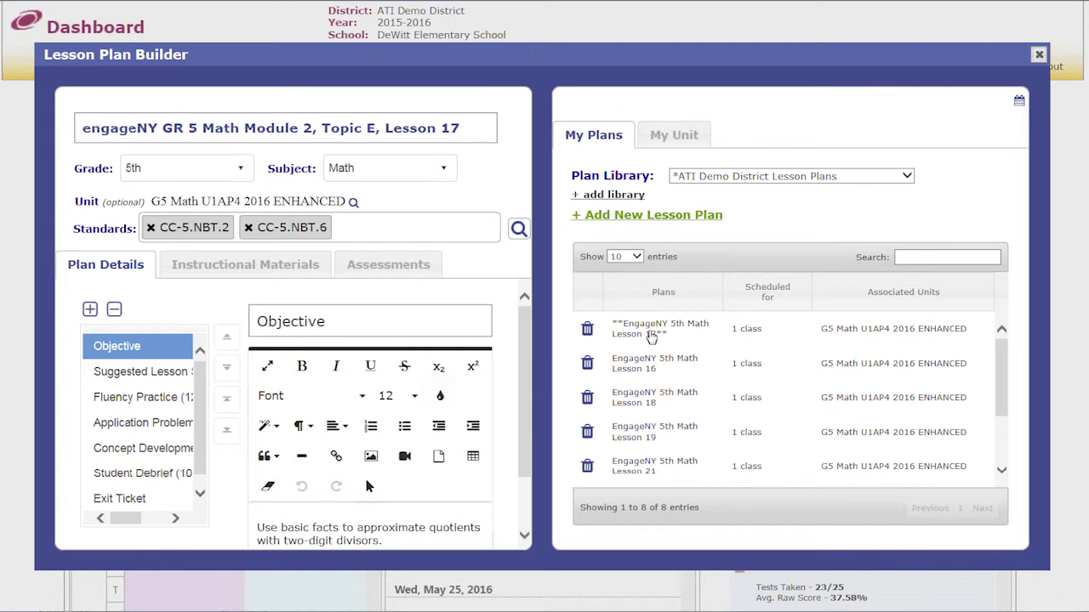
left_click(650, 336)
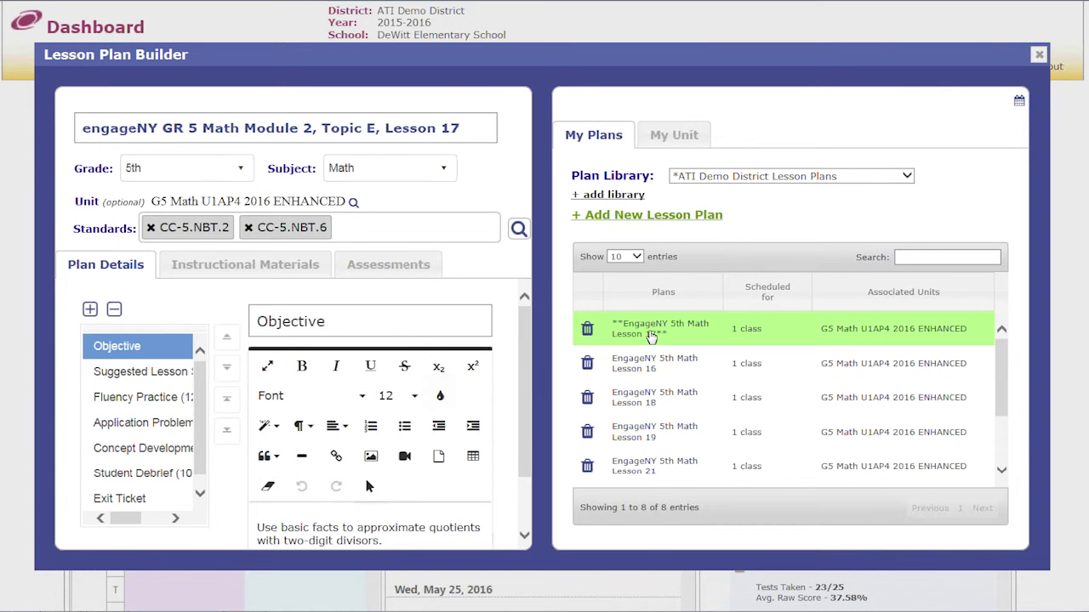
left_click(655, 366)
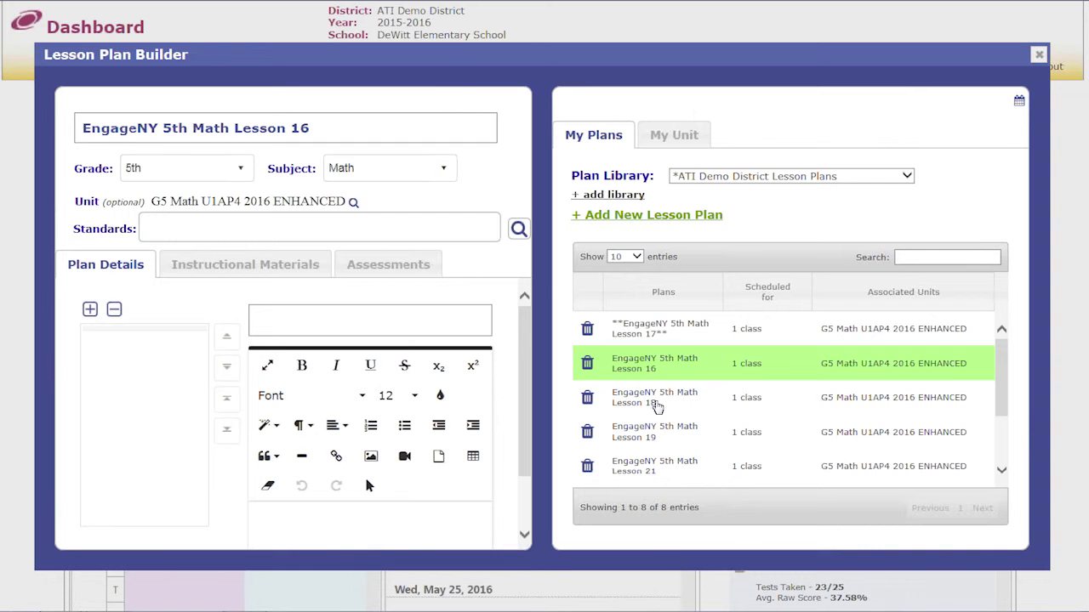
left_click(657, 406)
scroll(665, 438, "down", 2)
left_click(658, 460)
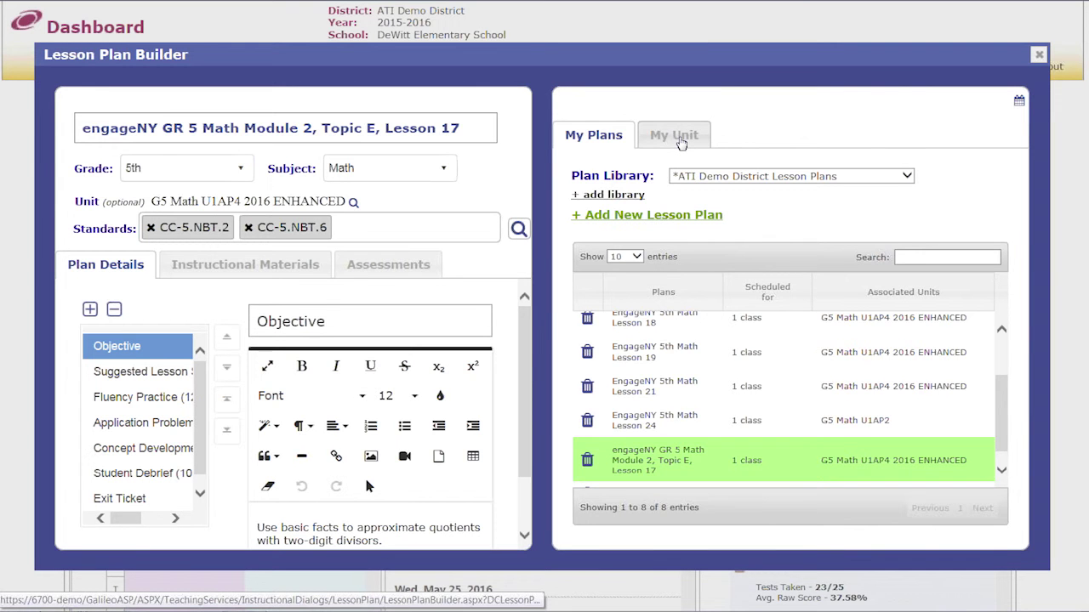
Check the information of the unit linked to the lesson plan and return to the plan library's list.
left_click(676, 136)
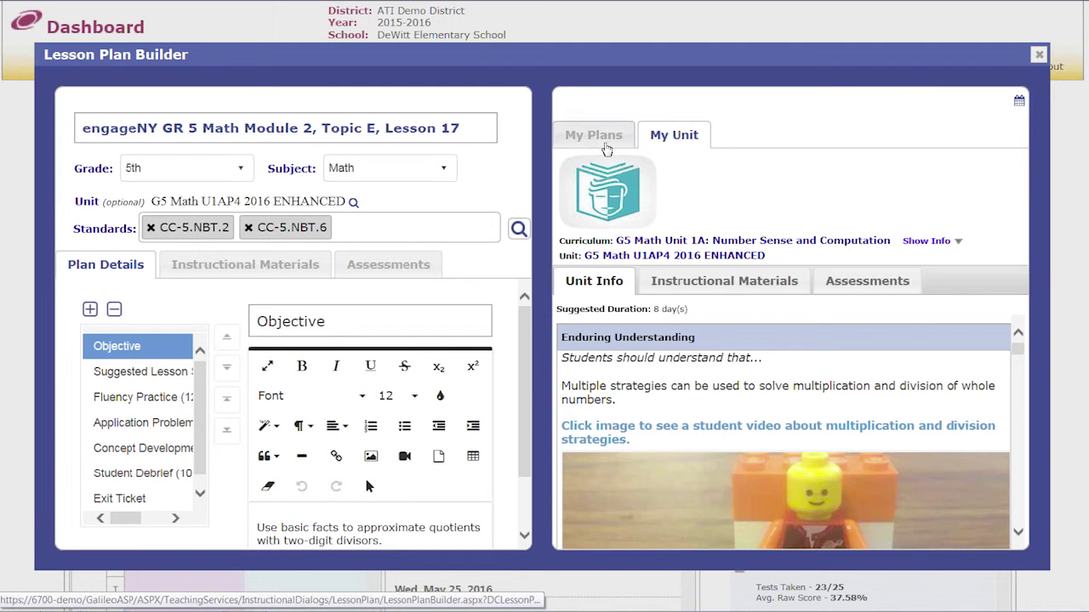
left_click(602, 138)
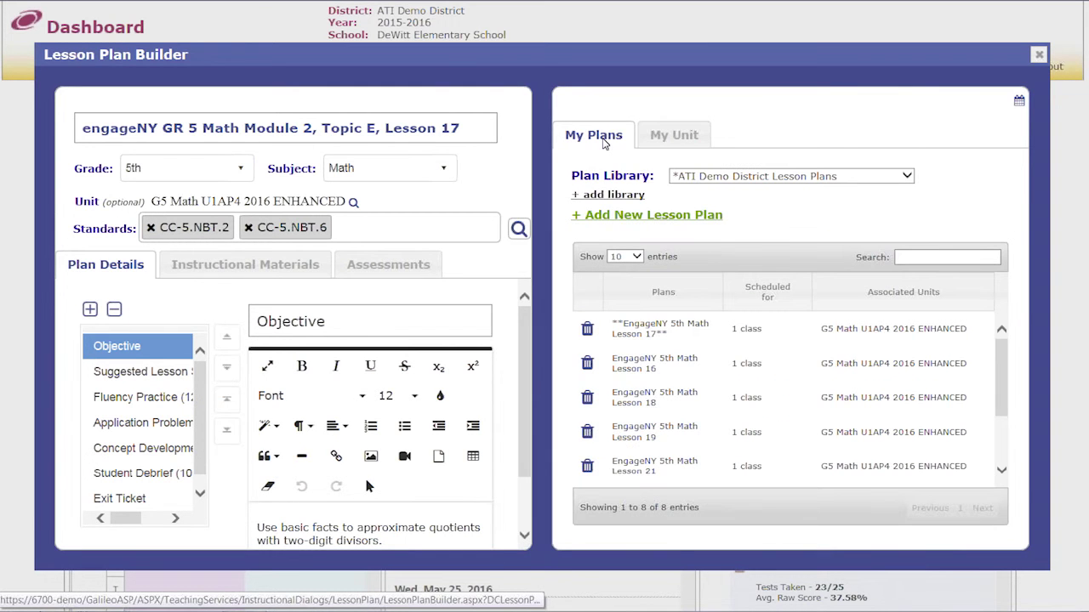
scroll(647, 400, "down", 3)
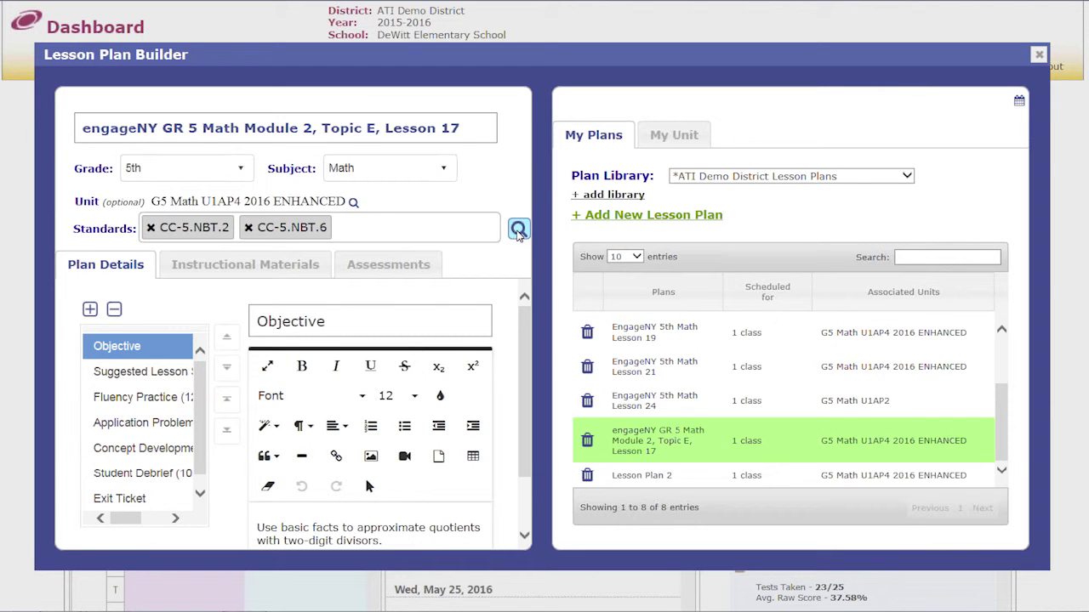
Try to add standard CC-5.OA.1 from CC-M05: 5th Grade Math to the lesson plan, and close the standards selection without finishing.
left_click(518, 231)
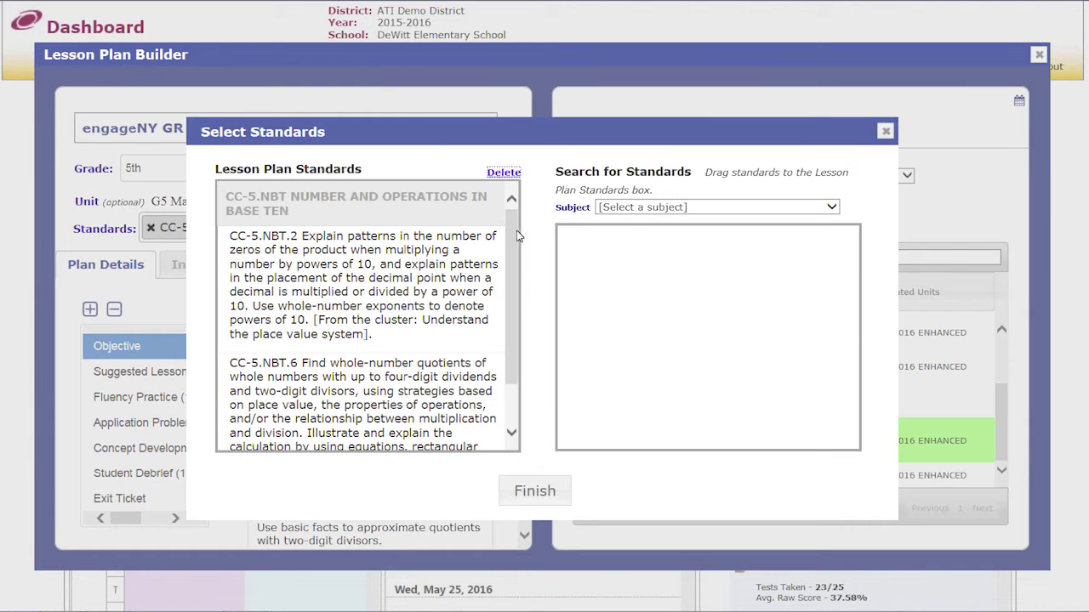
left_click(605, 208)
scroll(631, 361, "down", 2)
scroll(631, 361, "down", 9)
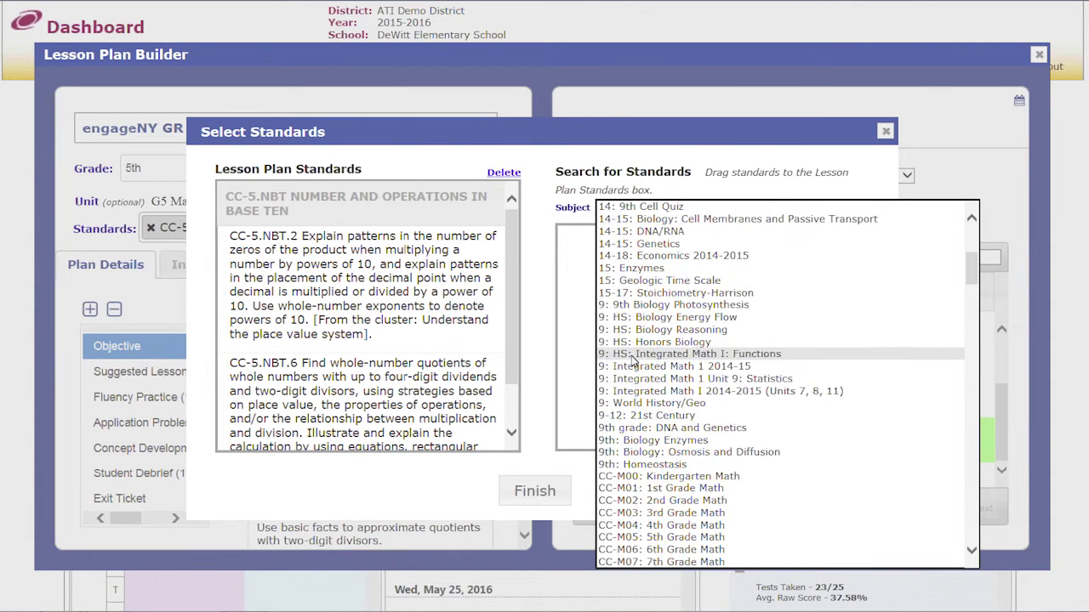
left_click(655, 343)
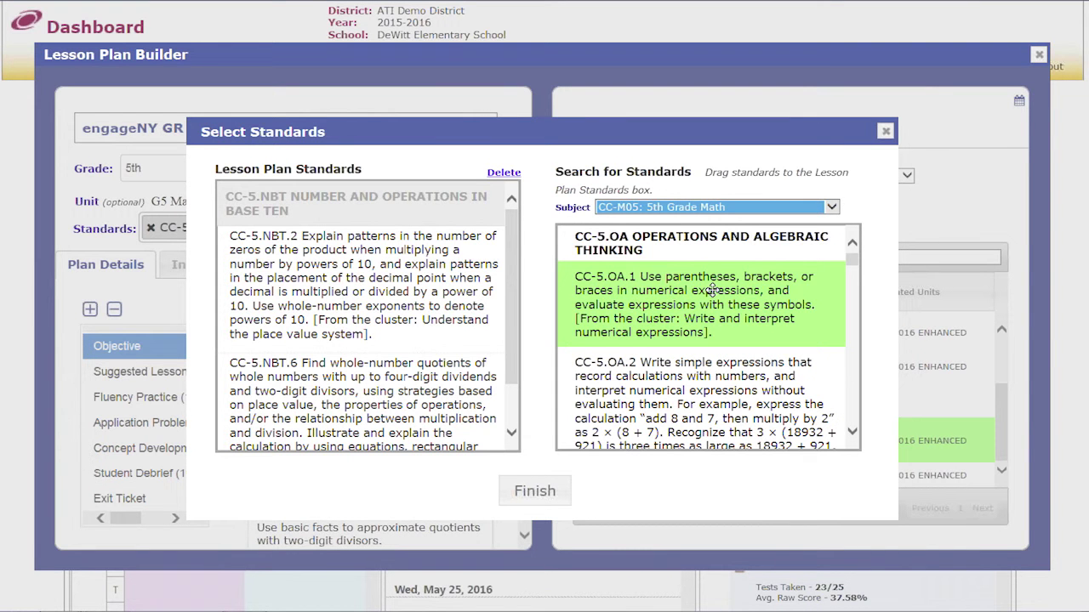
left_click_drag(706, 291, 351, 346)
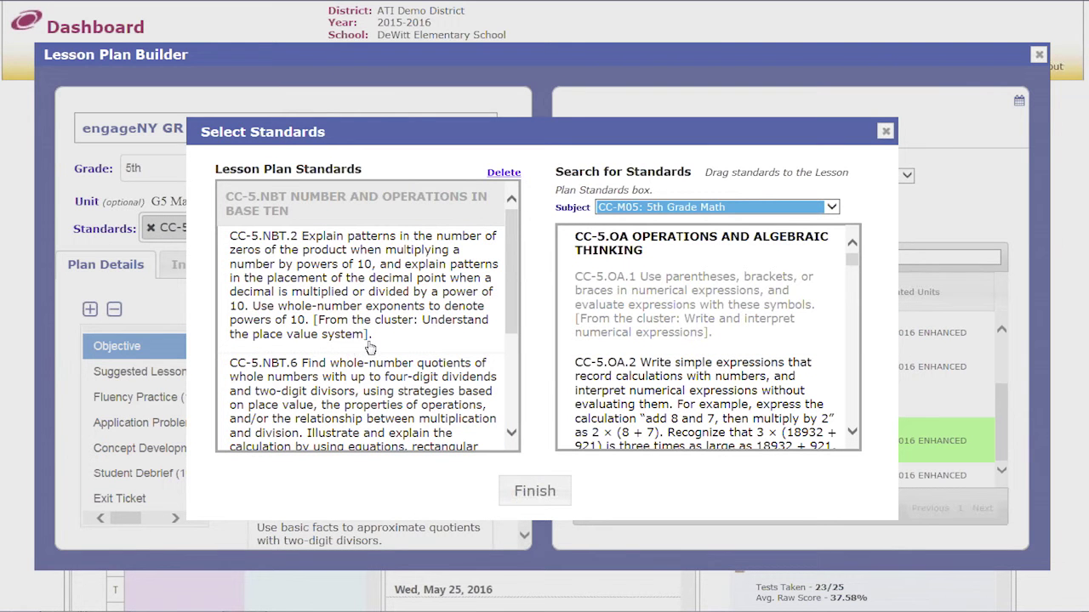
left_click(885, 132)
Review the lesson plan's detail sections, including the Objective and Fluency Practice (12 minutes).
scroll(201, 321, "down", 1)
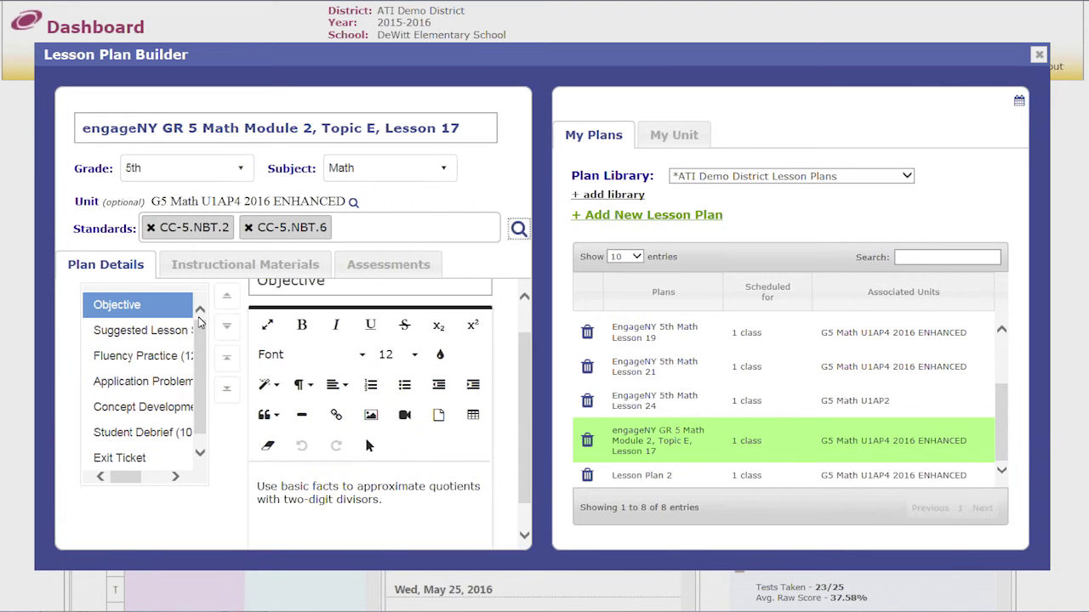
scroll(201, 321, "up", 1)
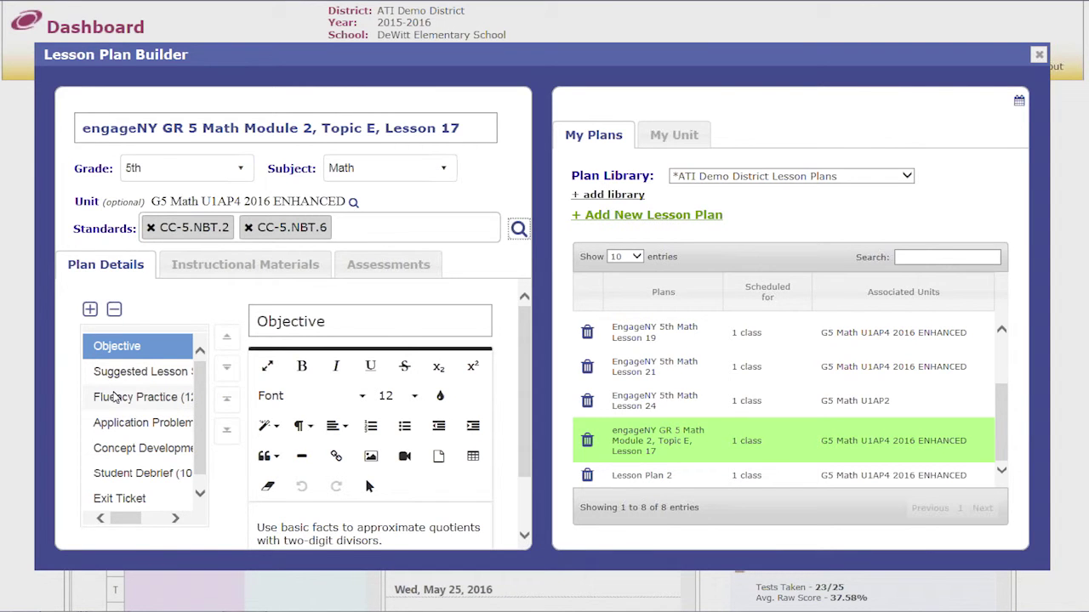
left_click(115, 397)
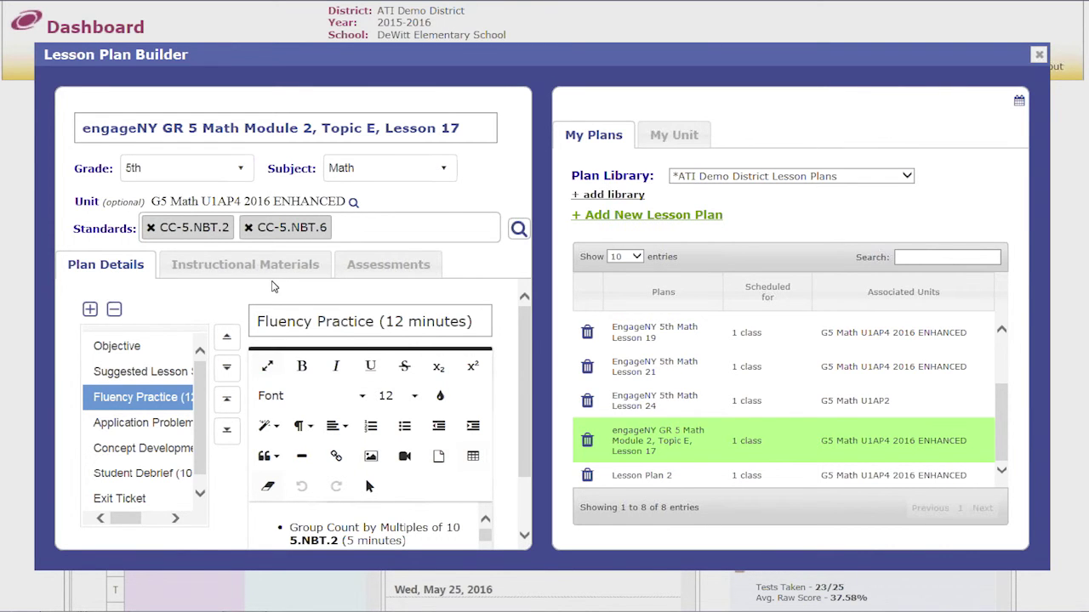
Add the unit material Multiply Multi-Digit Numbers to the lesson plan's instructional materials and remove it again.
left_click(262, 273)
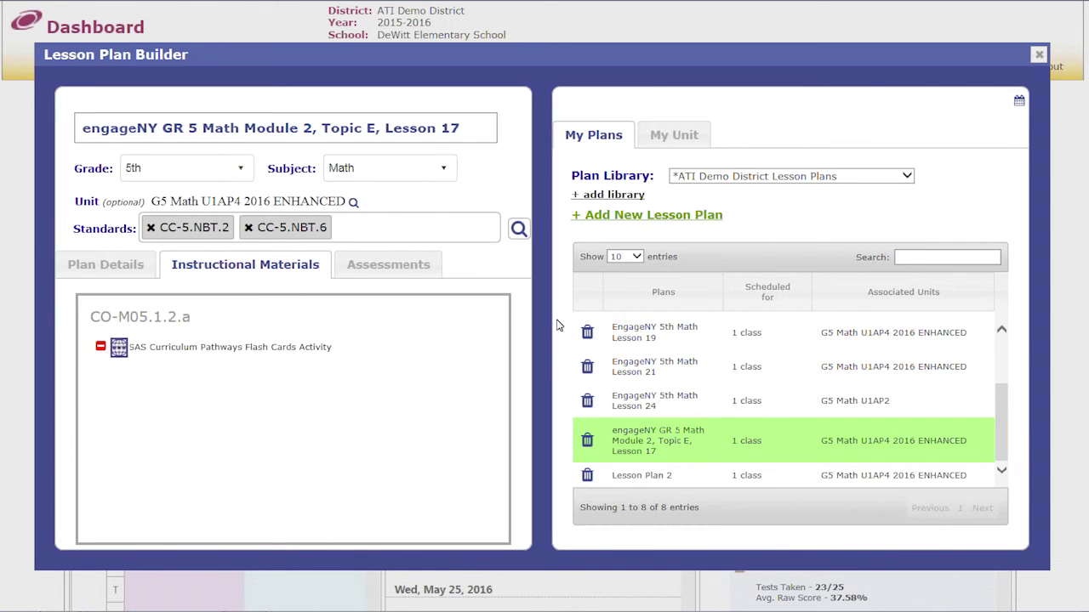
left_click(676, 139)
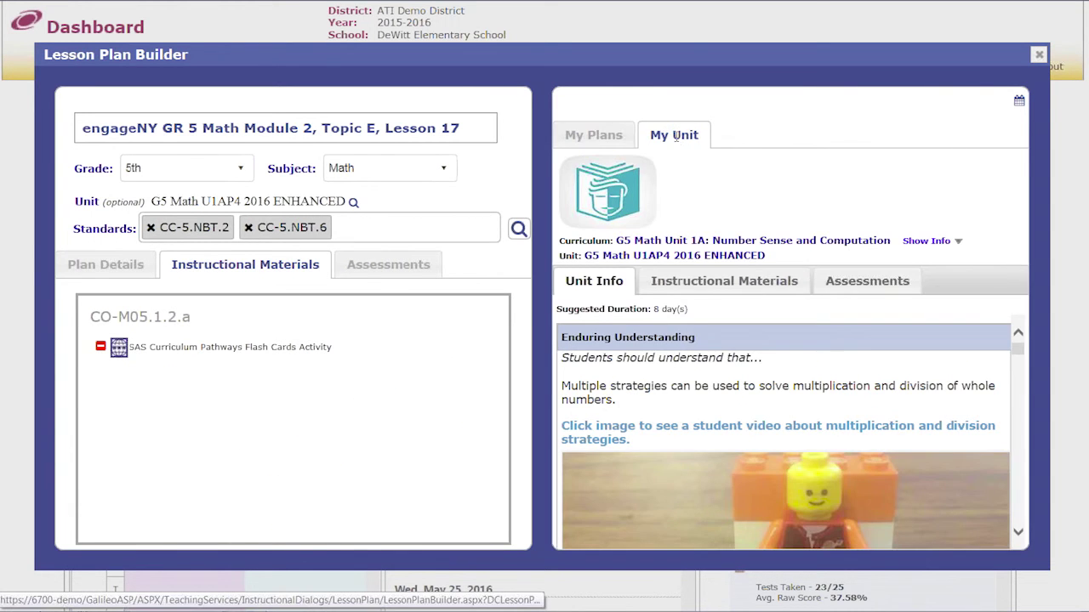
left_click(719, 292)
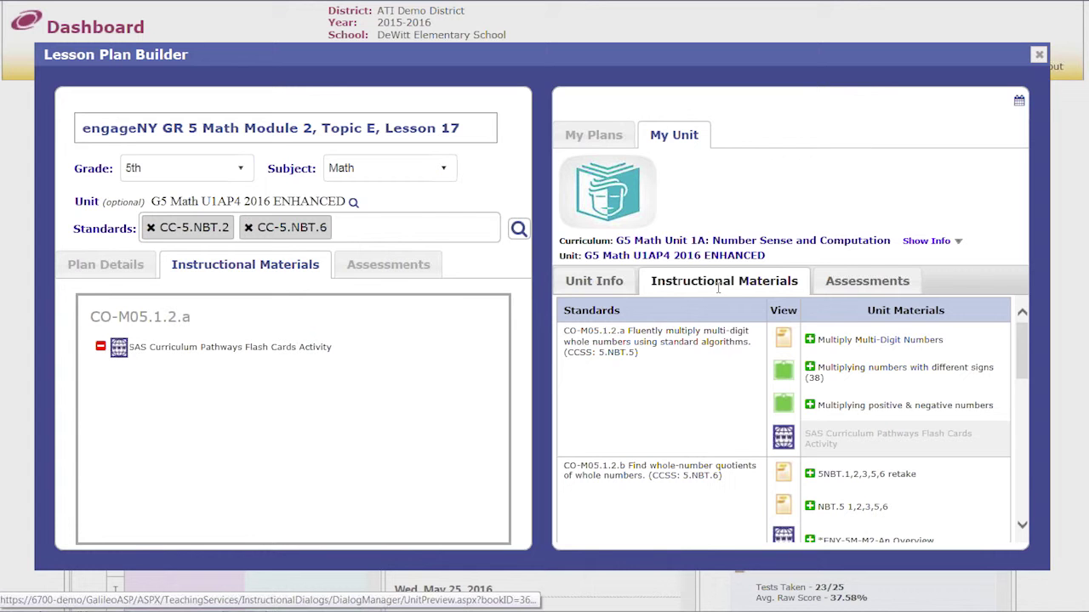
left_click(810, 340)
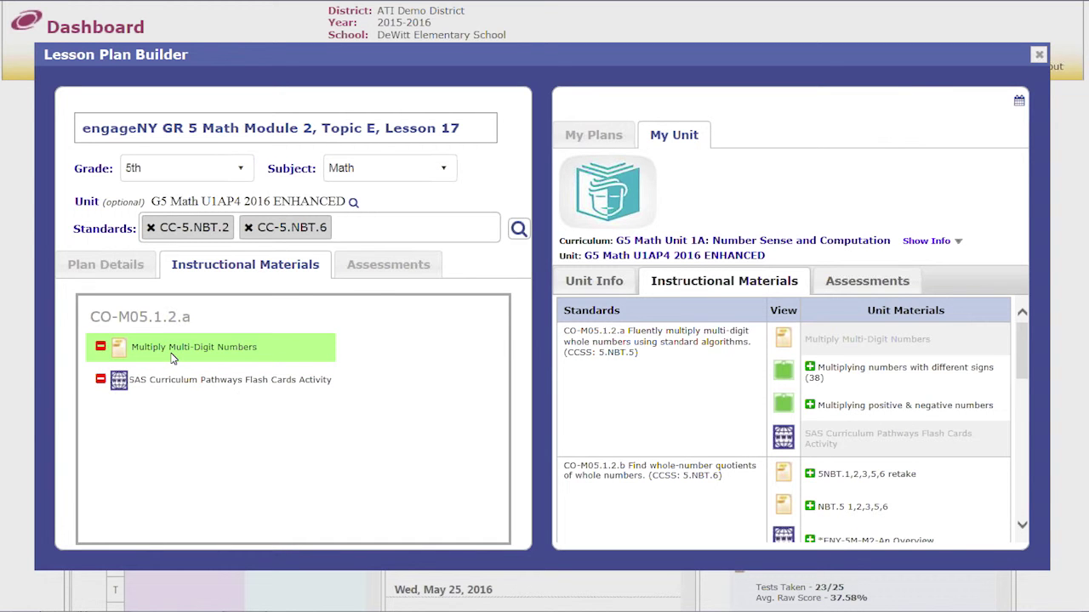
left_click(102, 347)
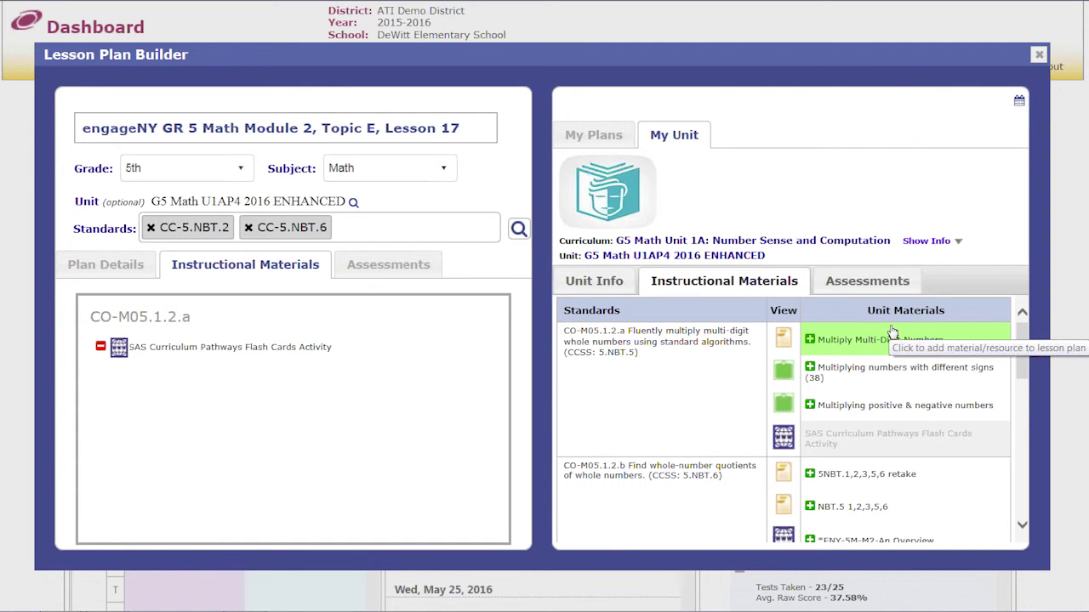
Add the unit's benchmark 2015-16 CMAS Readiness Math 05 Gr. MidYr TE to the lesson plan's assessments.
left_click(876, 285)
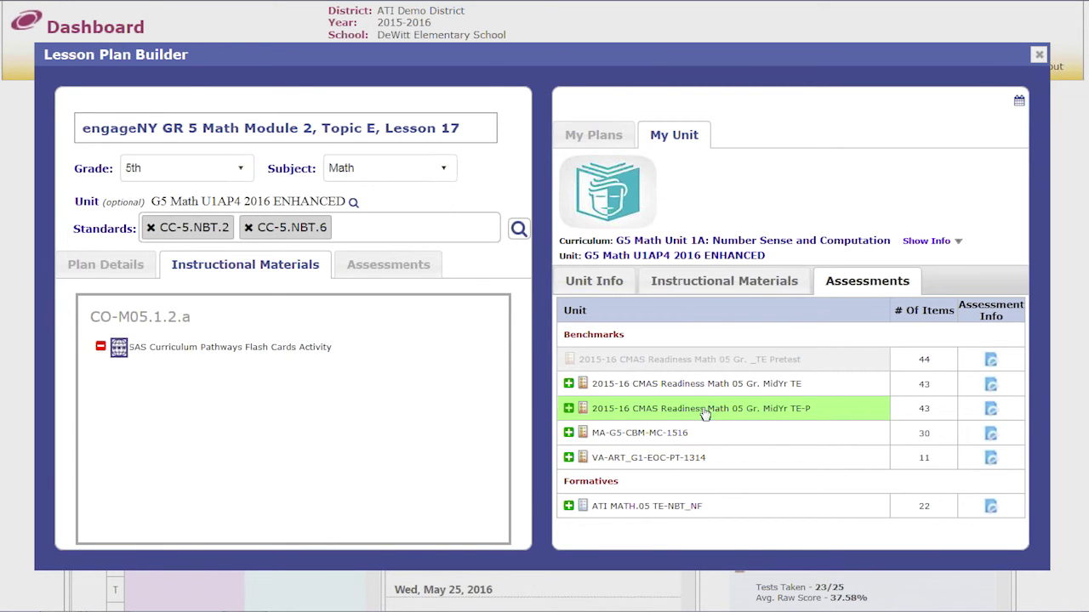
left_click(405, 272)
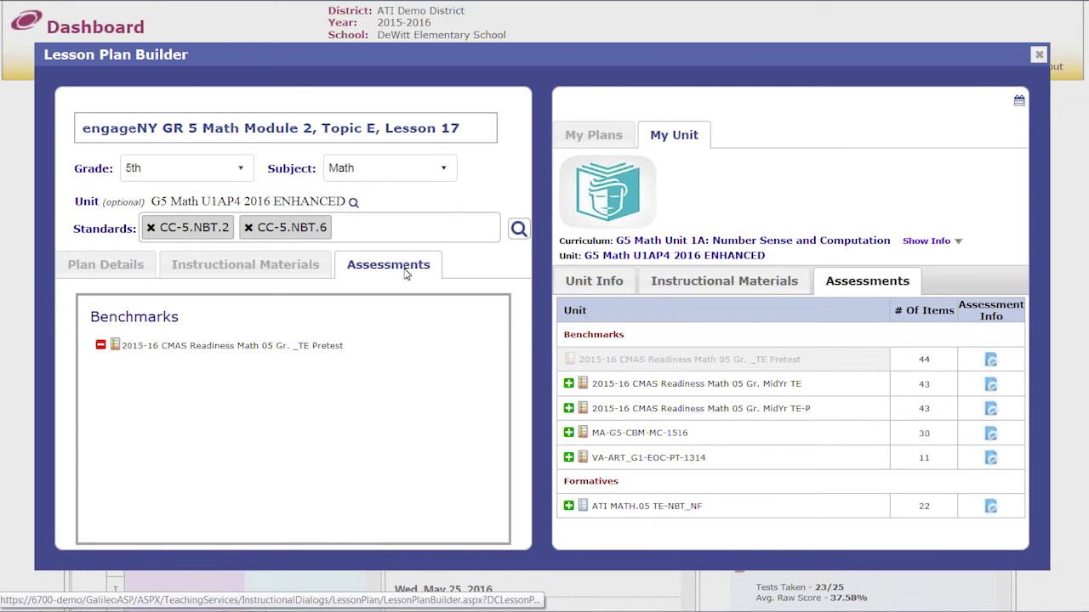
left_click(570, 384)
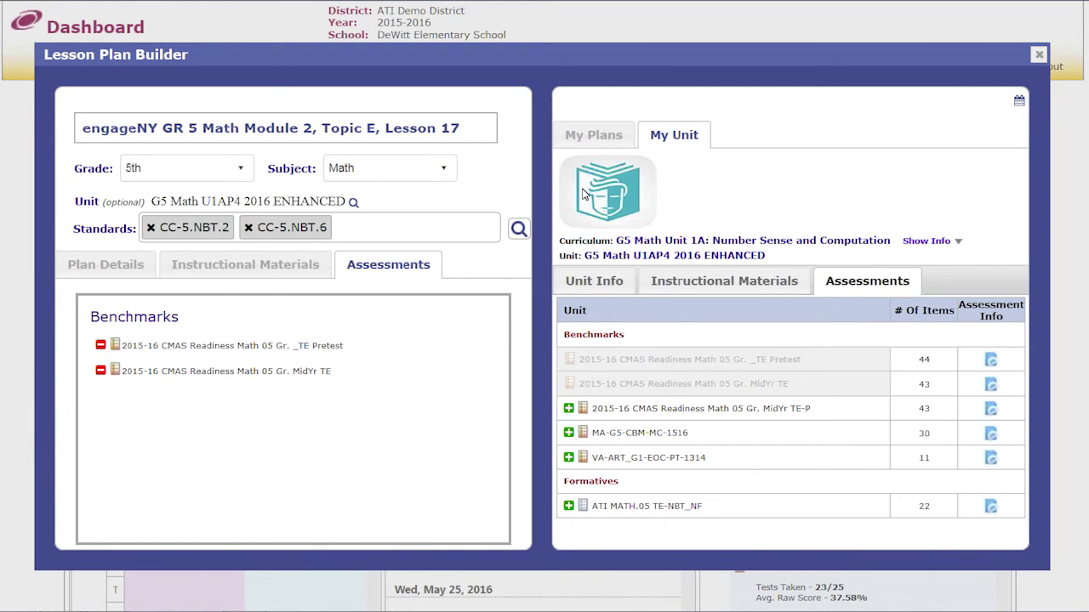
View the **EngageNY 5th Math Lesson 17** plan from the library and close the Lesson Plan Builder.
left_click(579, 143)
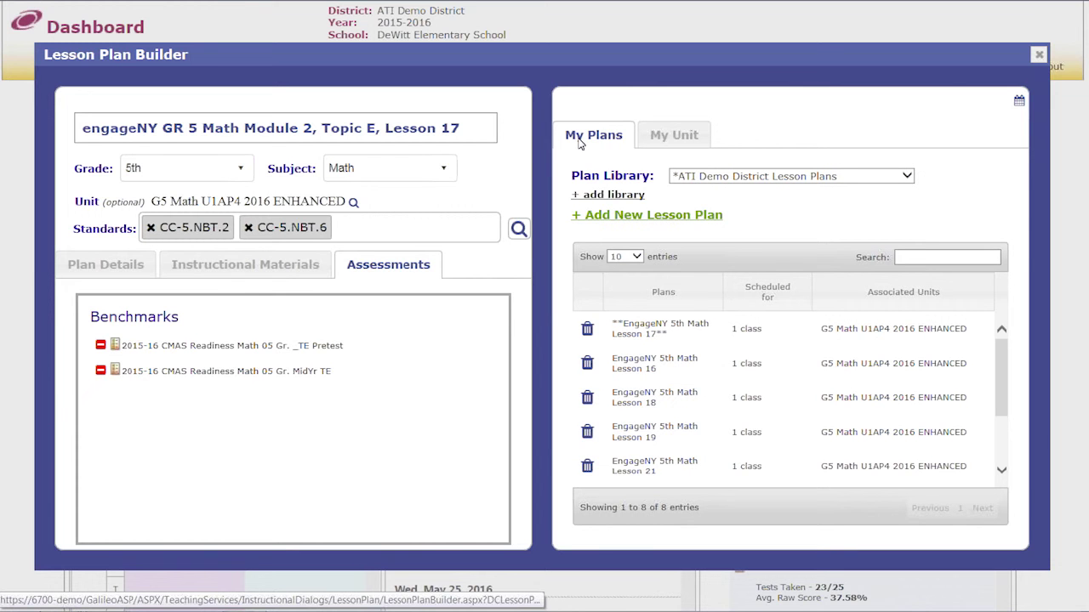
left_click(672, 333)
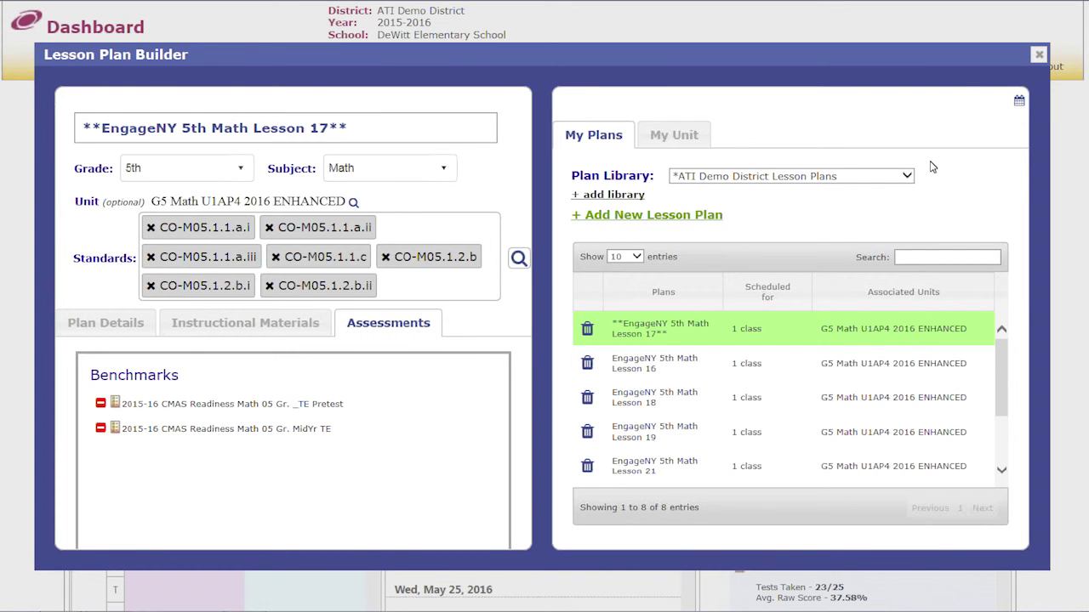
left_click(1039, 56)
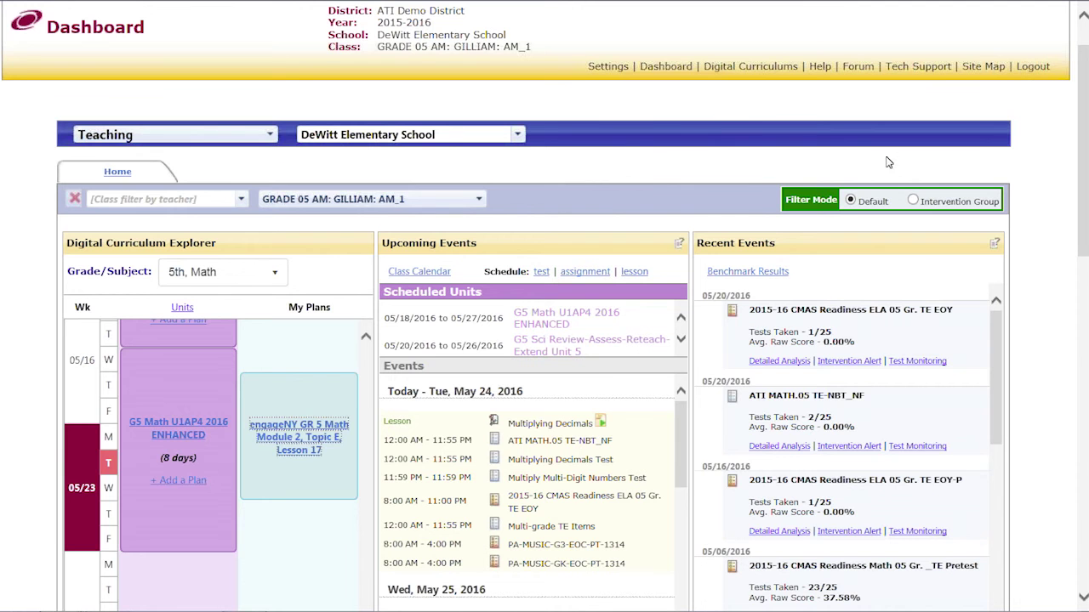